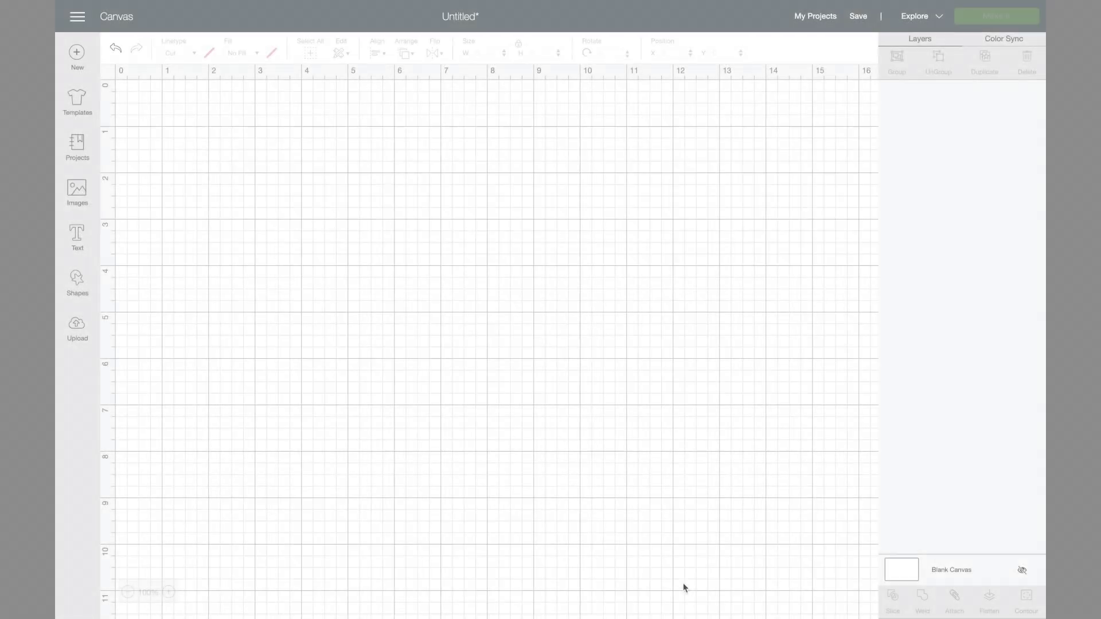
# Search the image library for 'mandala' and insert the black Mandala at 5 × 5 in
pyautogui.click(77, 189)
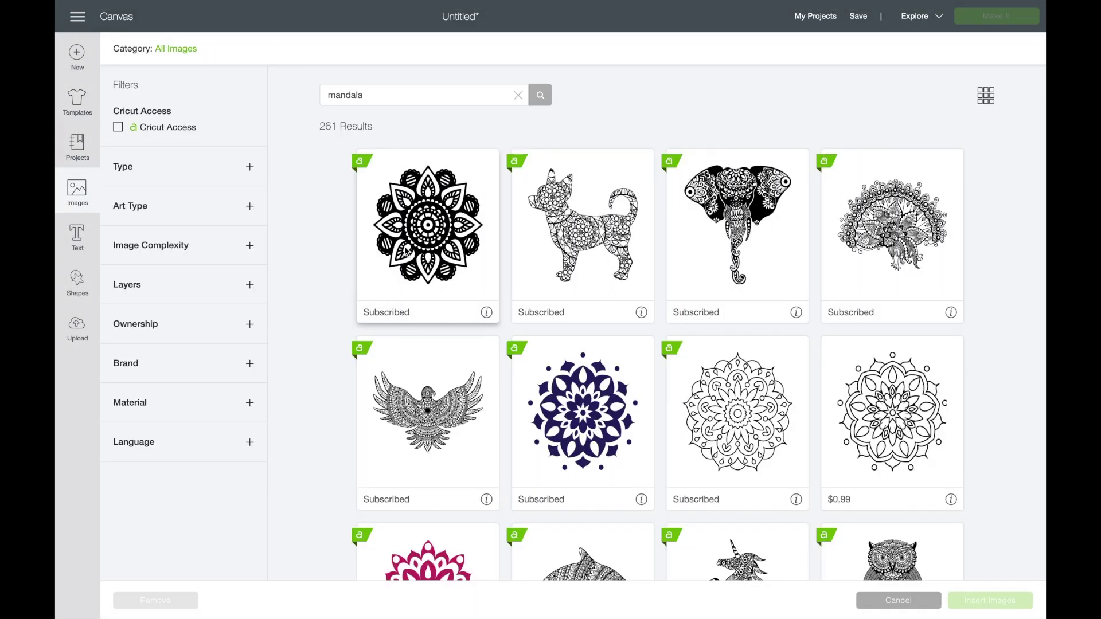
pyautogui.click(404, 214)
pyautogui.click(405, 214)
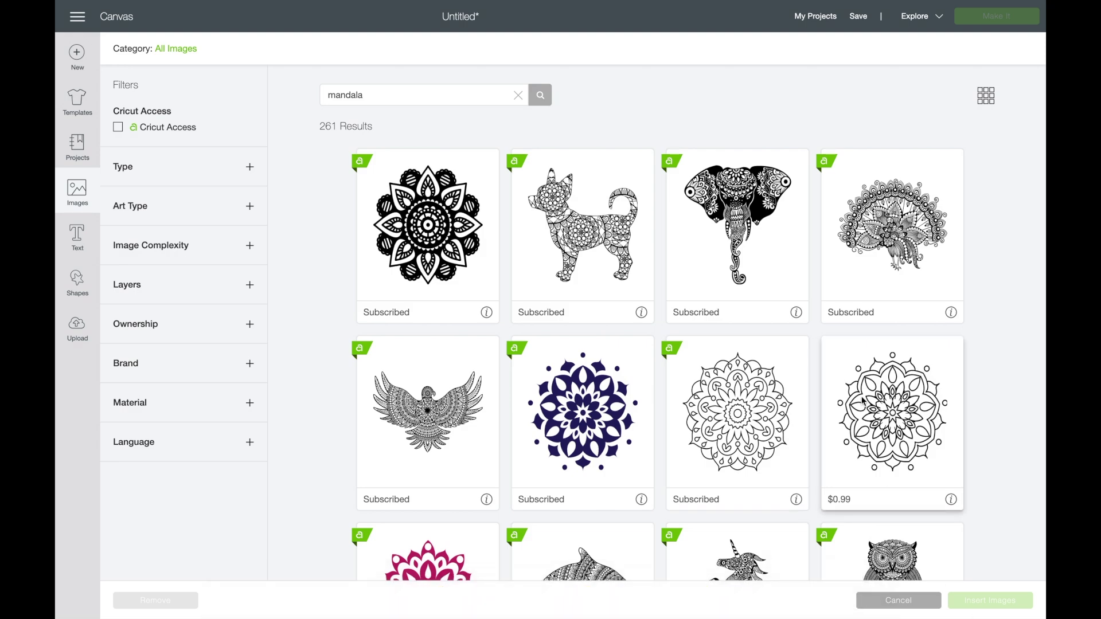
pyautogui.scroll(-2, 861, 400)
pyautogui.scroll(2, 861, 398)
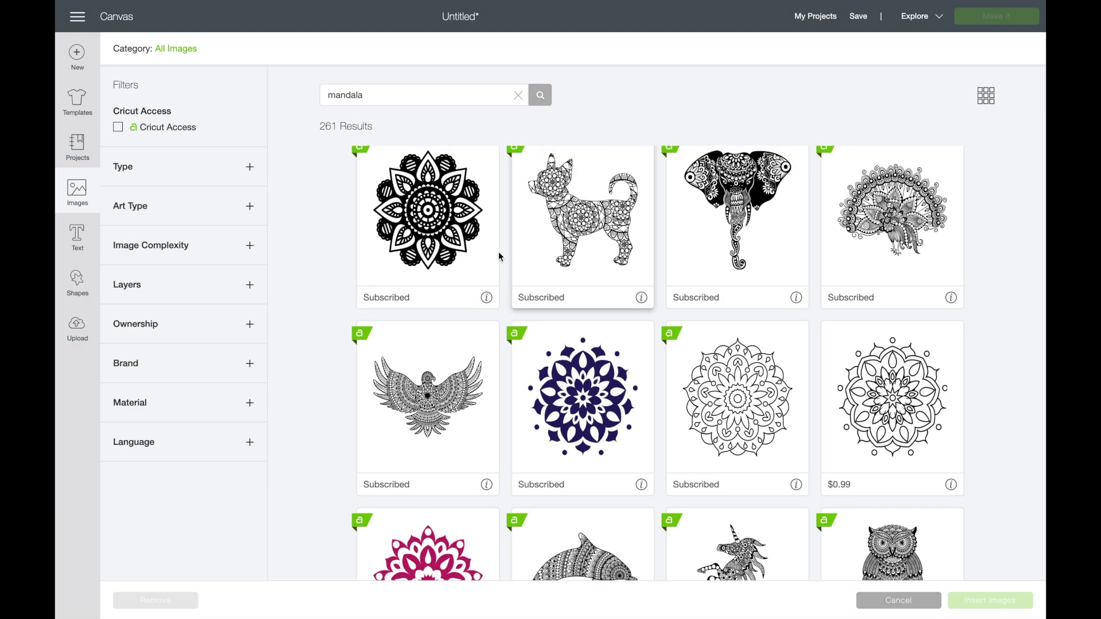
pyautogui.click(457, 235)
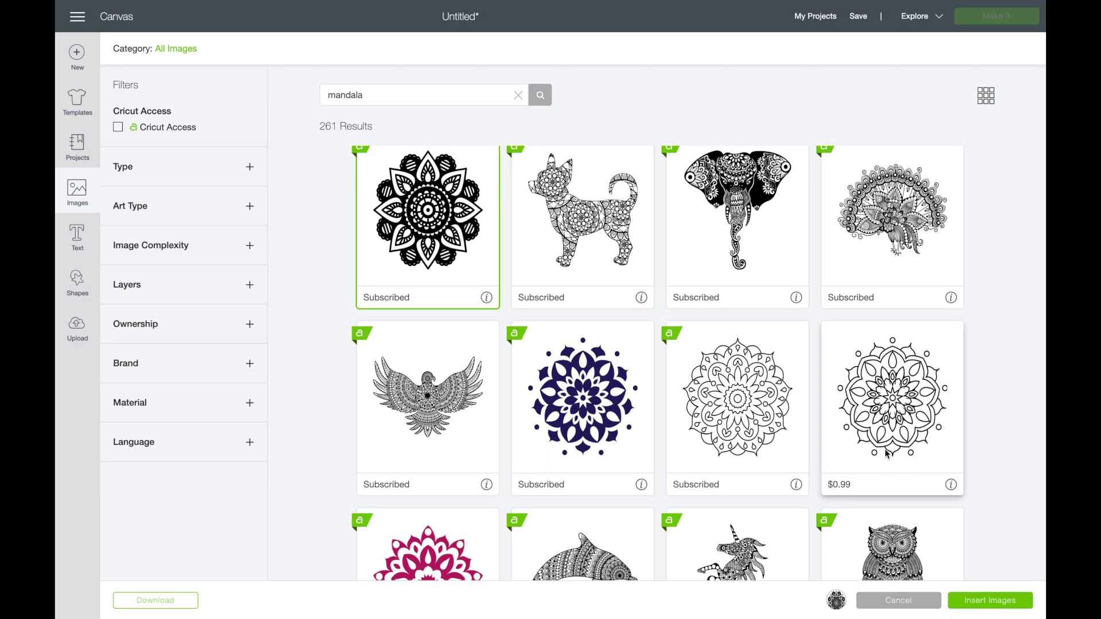
pyautogui.scroll(-3, 886, 449)
pyautogui.click(990, 600)
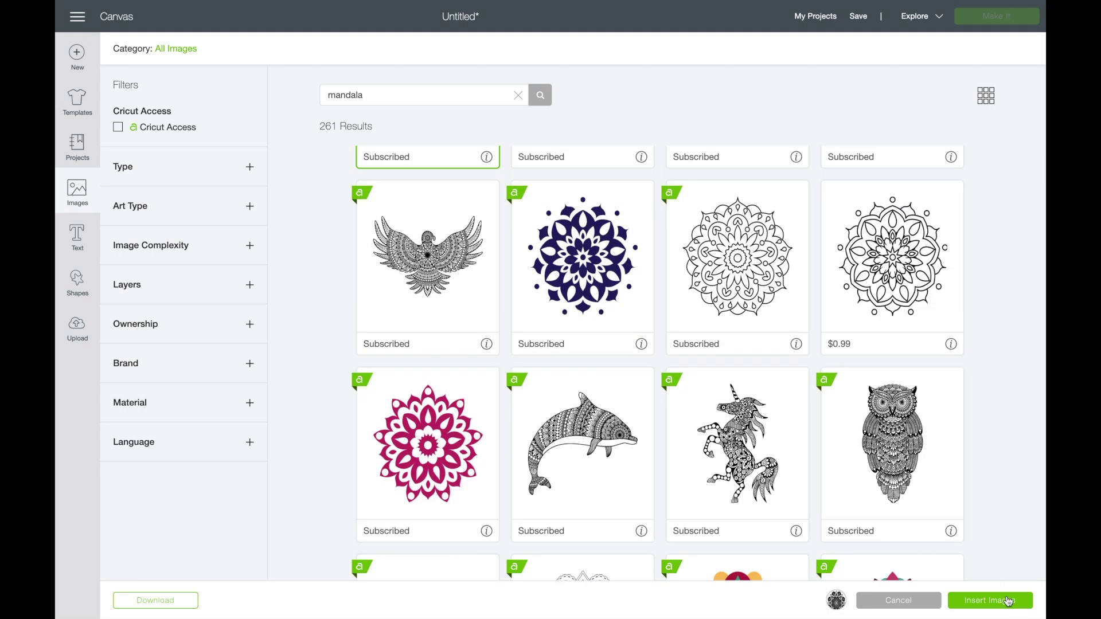
# Add the pink Rangoli Mandala from the image library to the canvas
pyautogui.click(78, 189)
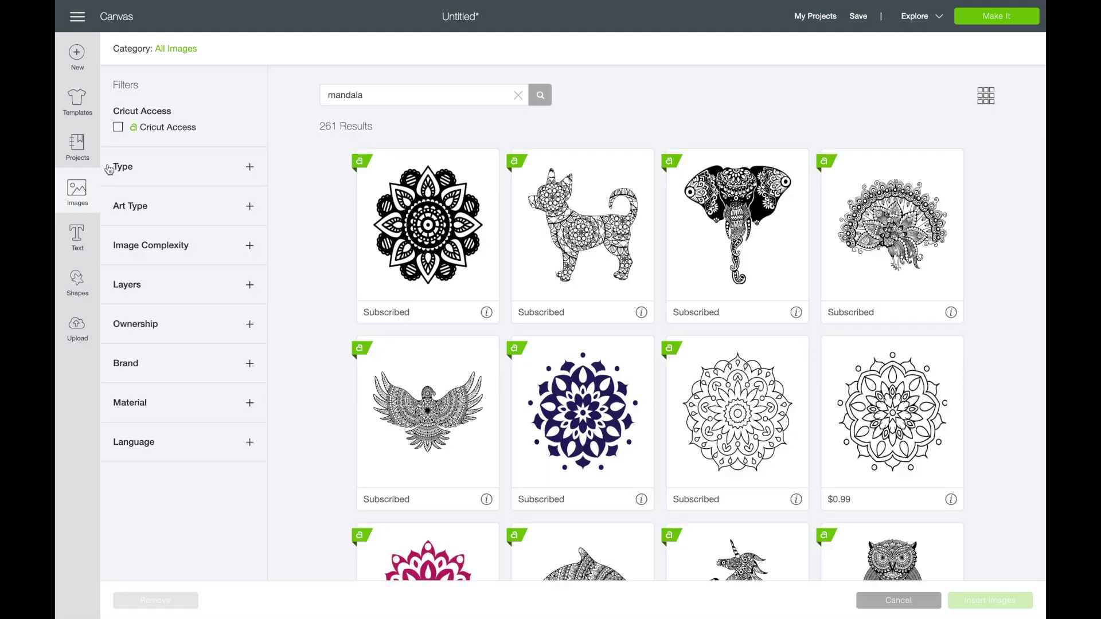
pyautogui.scroll(-4, 427, 274)
pyautogui.scroll(-4, 428, 274)
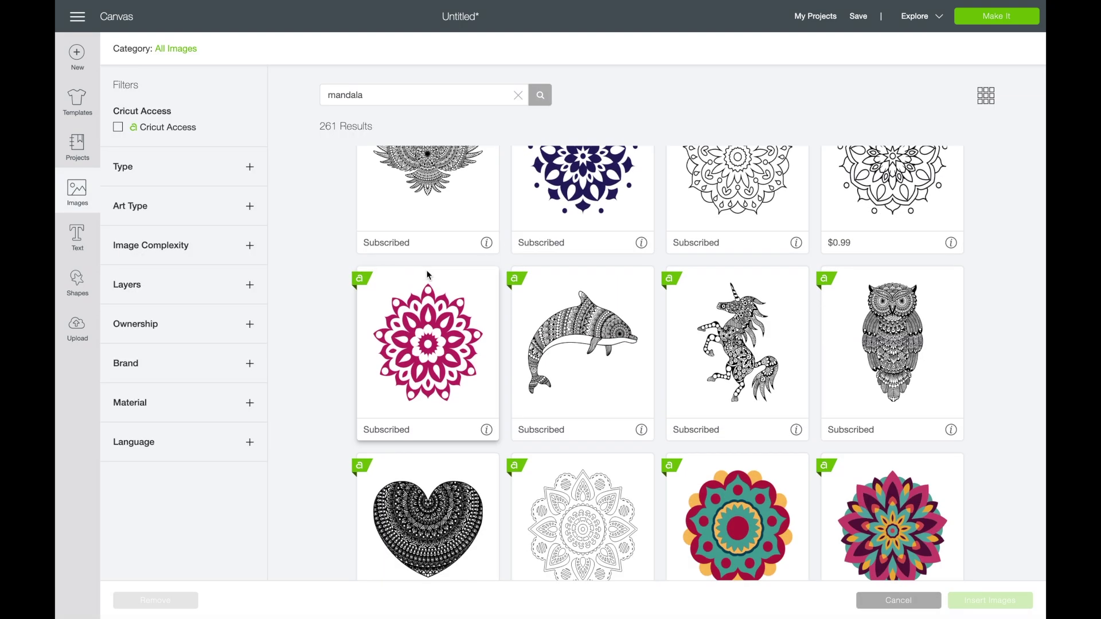
pyautogui.scroll(-3, 427, 274)
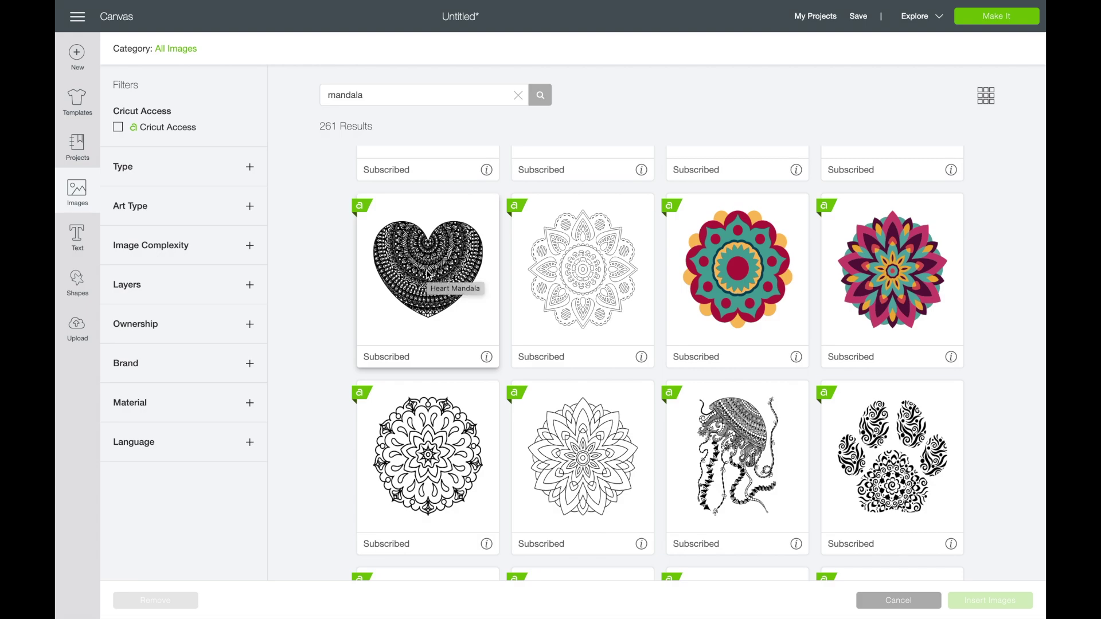
pyautogui.scroll(-3, 427, 274)
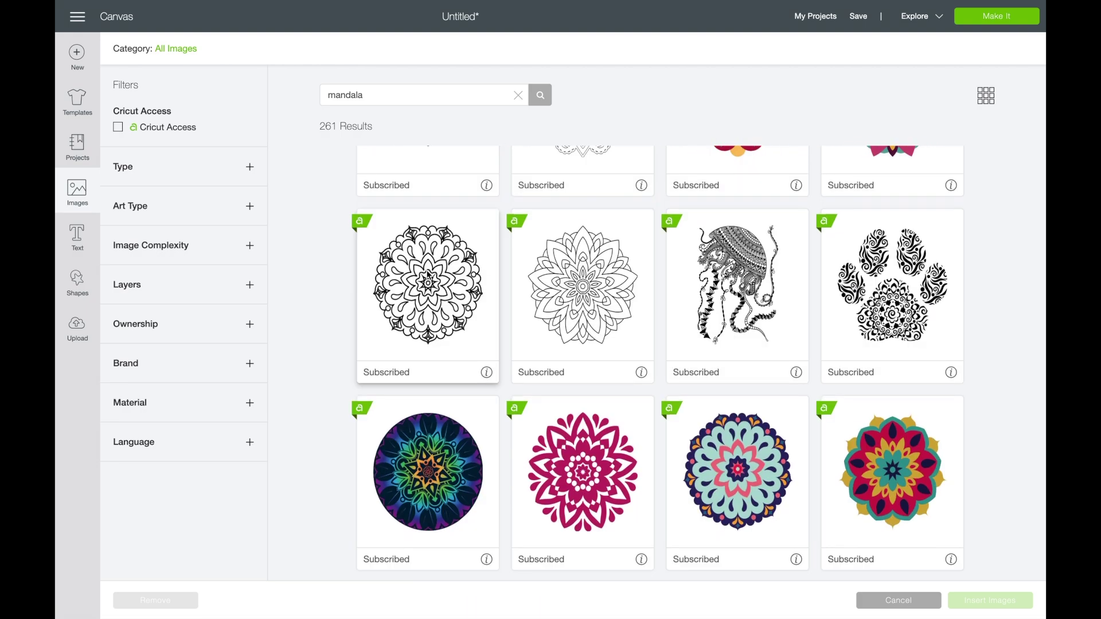
pyautogui.scroll(10, 428, 274)
pyautogui.scroll(-10, 428, 275)
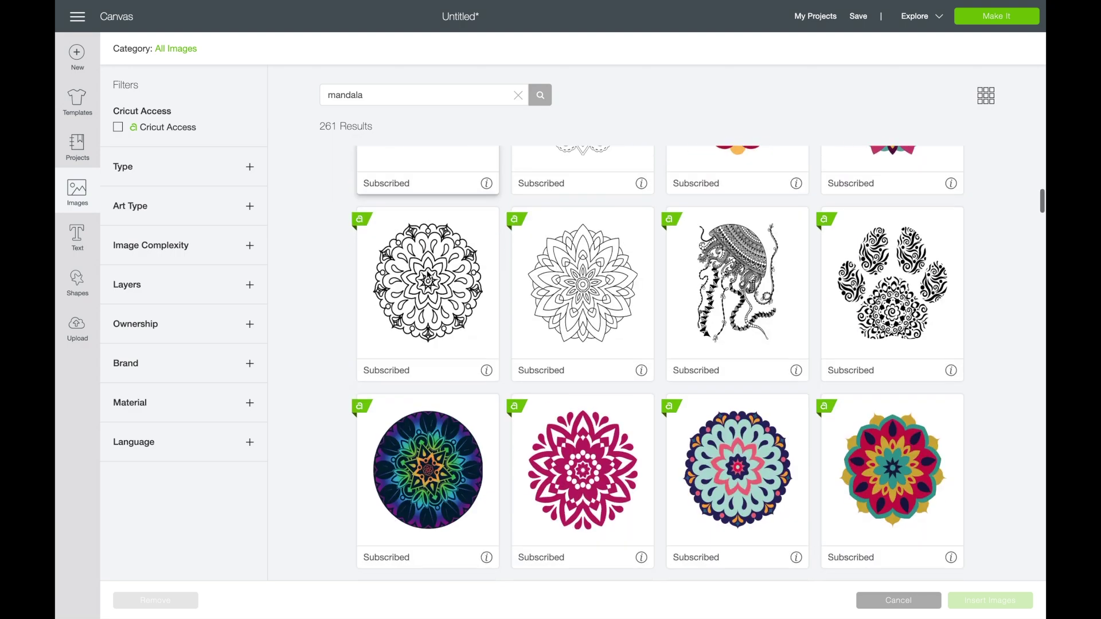
pyautogui.scroll(-2, 428, 273)
pyautogui.click(553, 363)
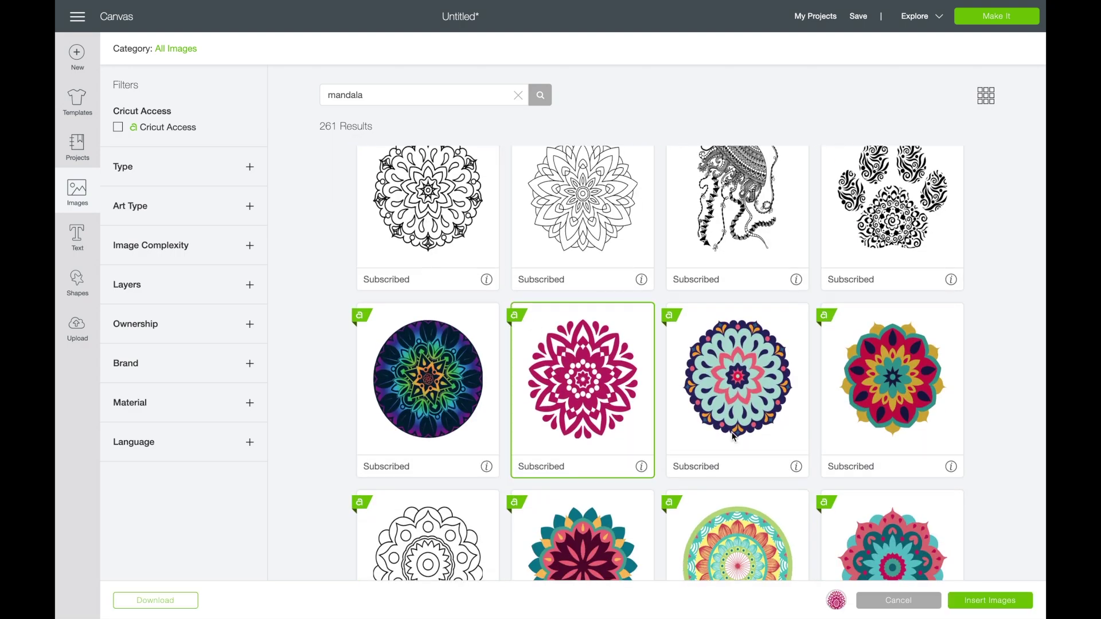
pyautogui.click(989, 600)
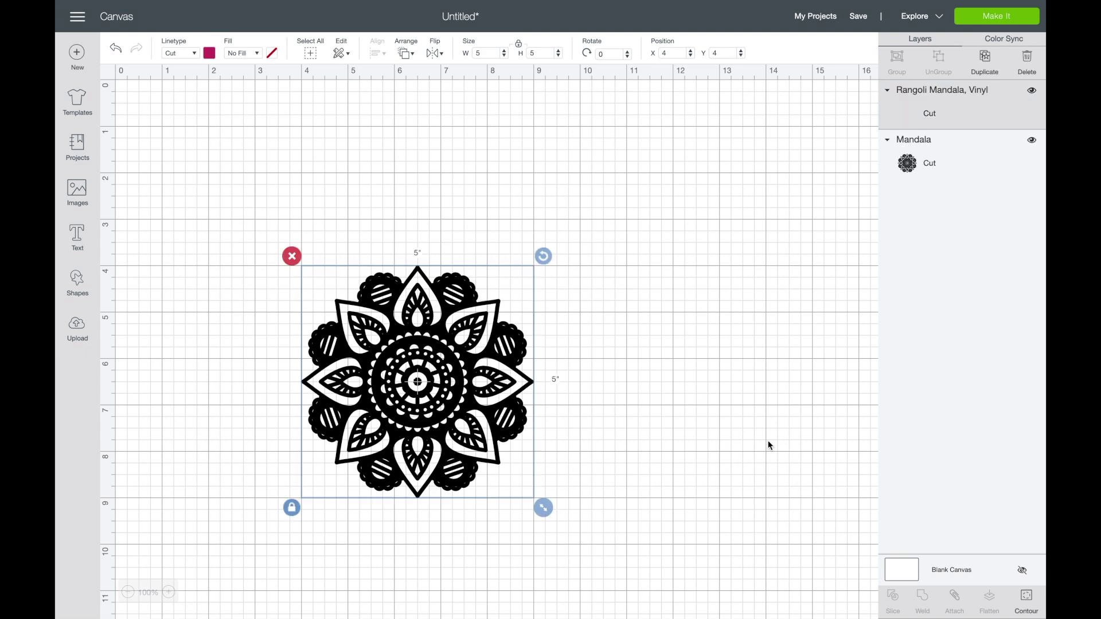
# Move the pink mandala right of the black one and insert the teal Rangoli Mandala
pyautogui.moveTo(504, 431); pyautogui.dragTo(742, 398)
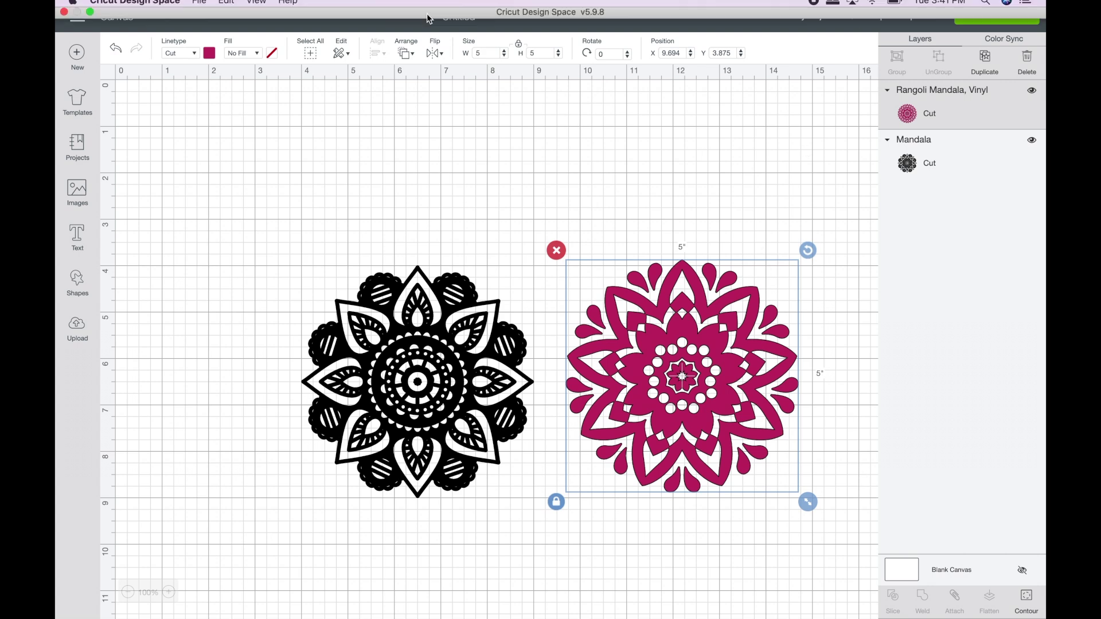
pyautogui.click(80, 194)
pyautogui.scroll(-5, 606, 453)
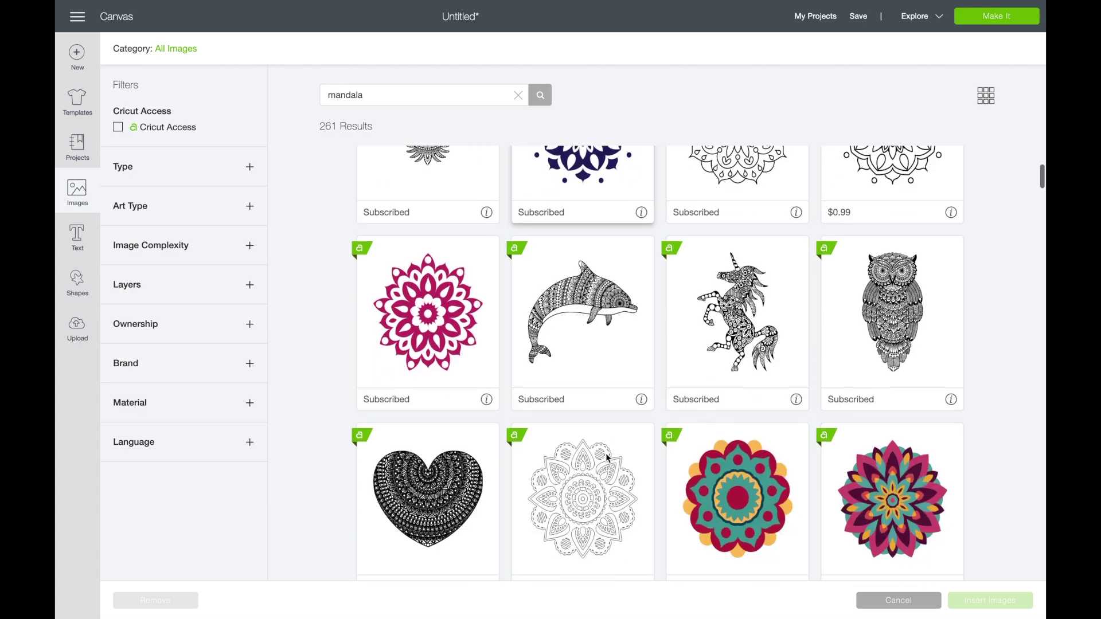
pyautogui.scroll(-10, 606, 453)
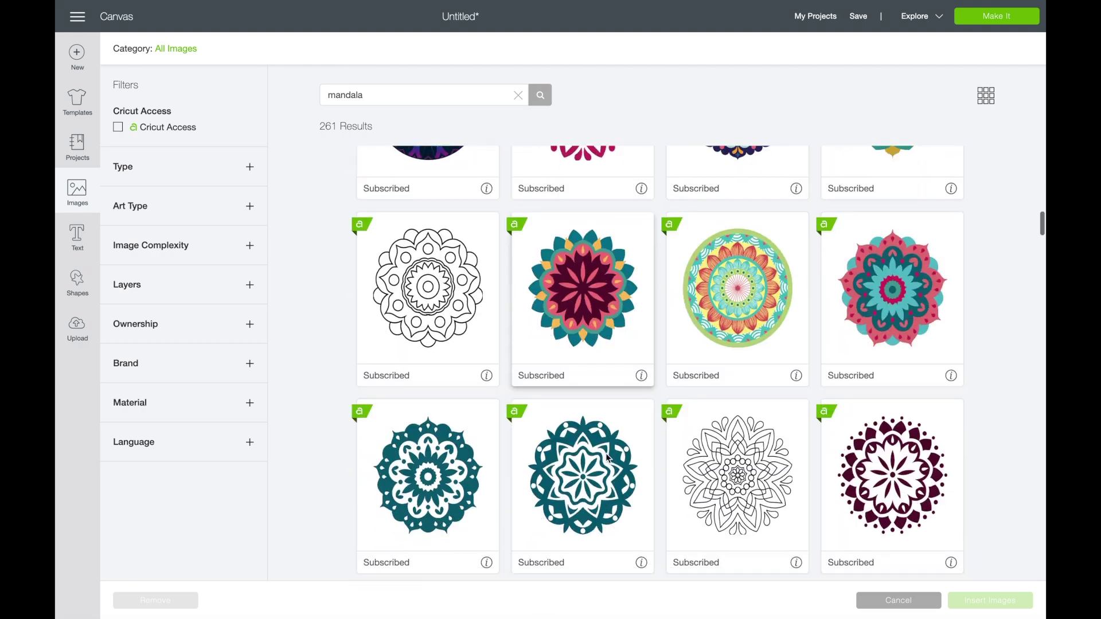
pyautogui.scroll(-3, 605, 453)
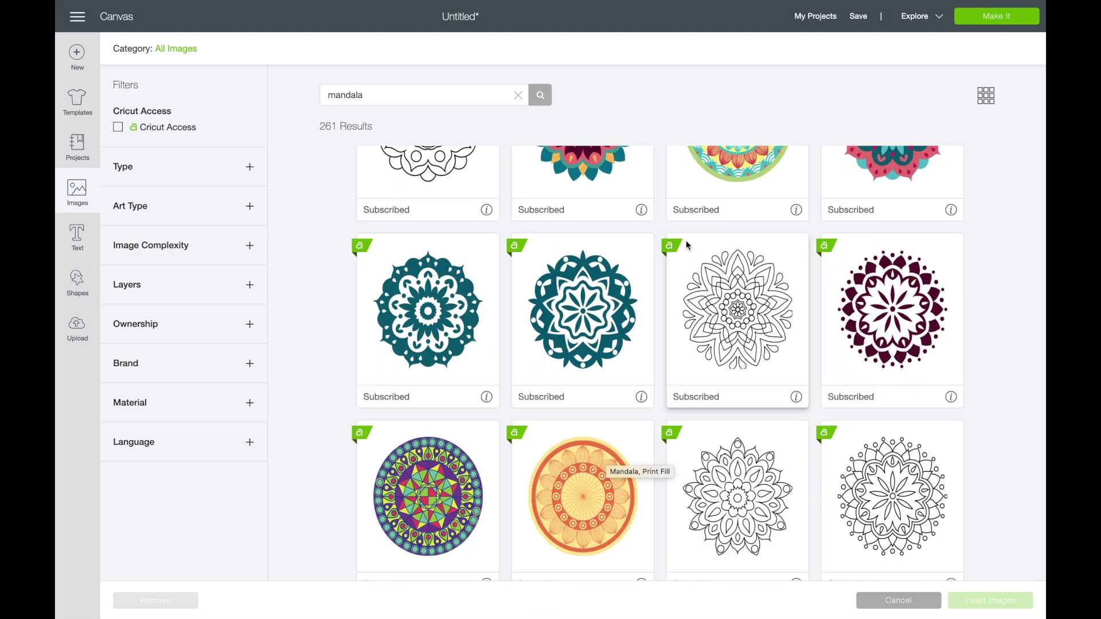
pyautogui.click(613, 277)
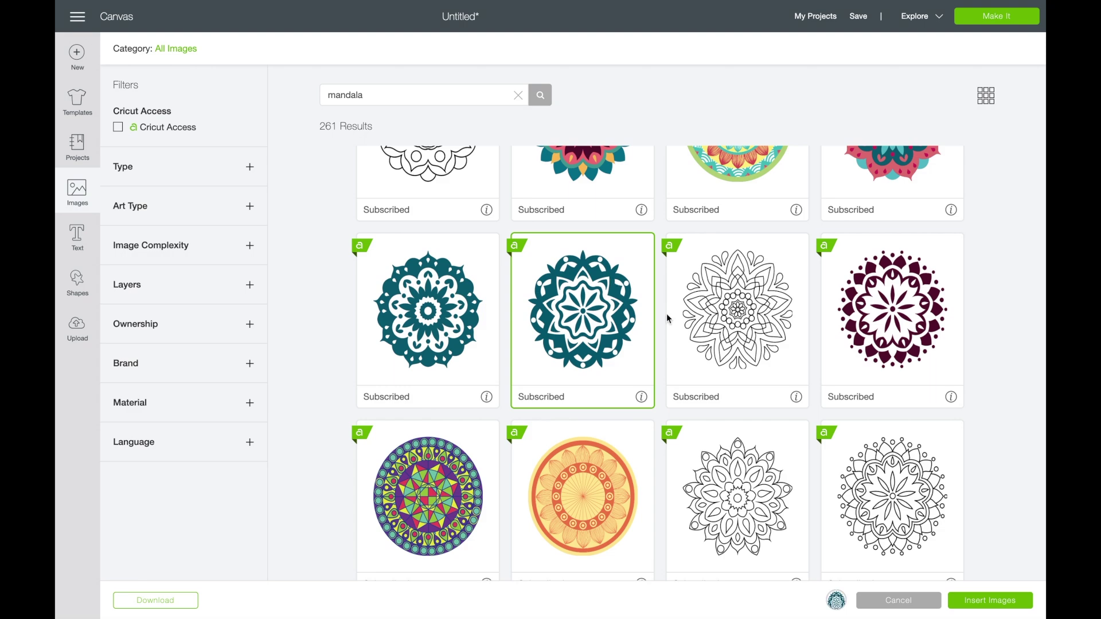
pyautogui.click(1003, 602)
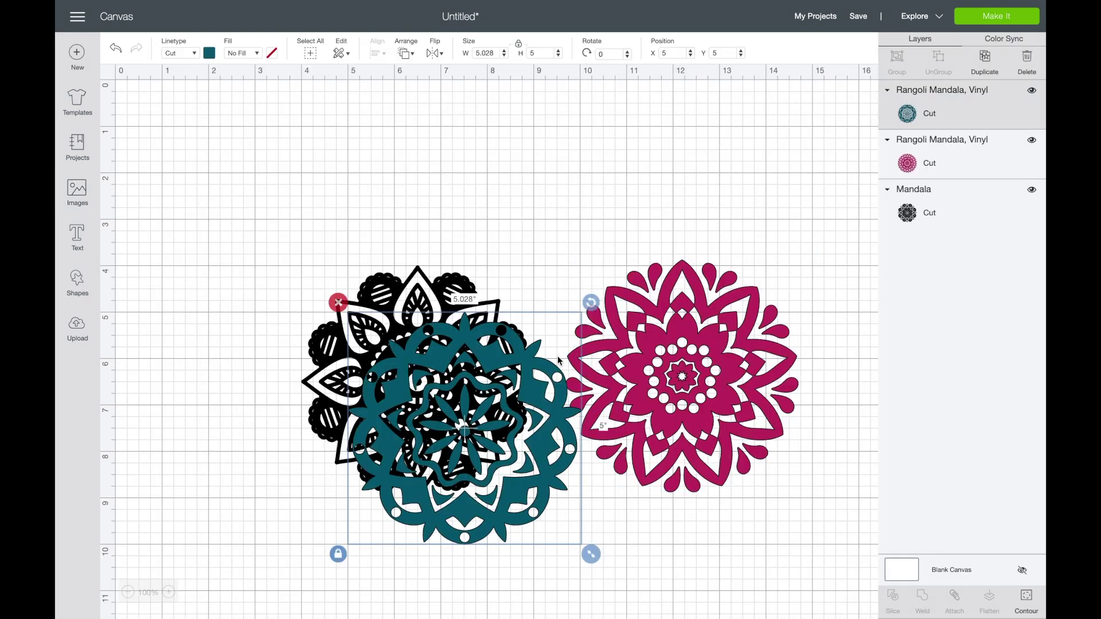
# Arrange the mandalas with teal top-left, pink top-right and black lower-left
pyautogui.moveTo(488, 420); pyautogui.dragTo(272, 189)
pyautogui.moveTo(380, 368); pyautogui.dragTo(226, 438)
pyautogui.moveTo(286, 216); pyautogui.dragTo(302, 227)
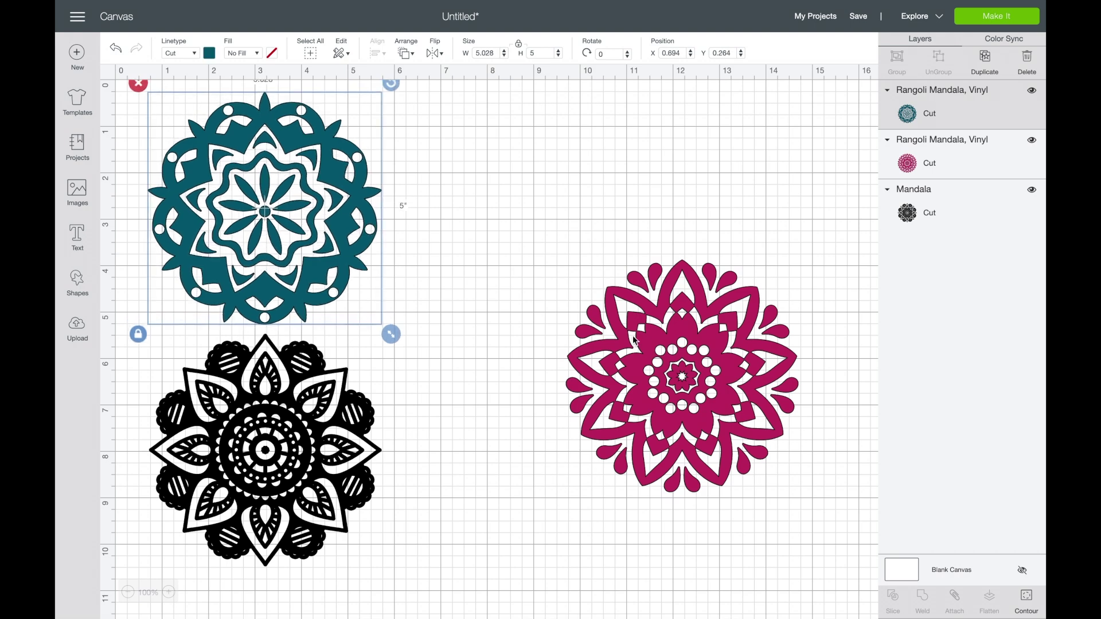
pyautogui.moveTo(640, 342); pyautogui.dragTo(500, 177)
pyautogui.moveTo(261, 447); pyautogui.dragTo(260, 471)
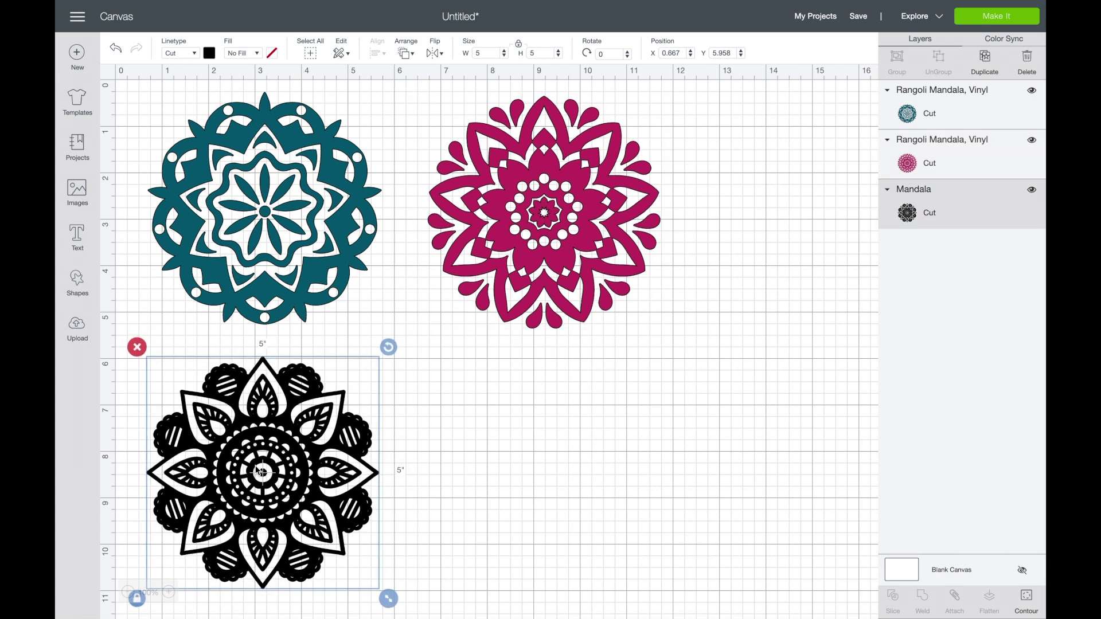
# Insert the navy Rangoli Mandala and place it in the empty lower-right spot
pyautogui.click(77, 192)
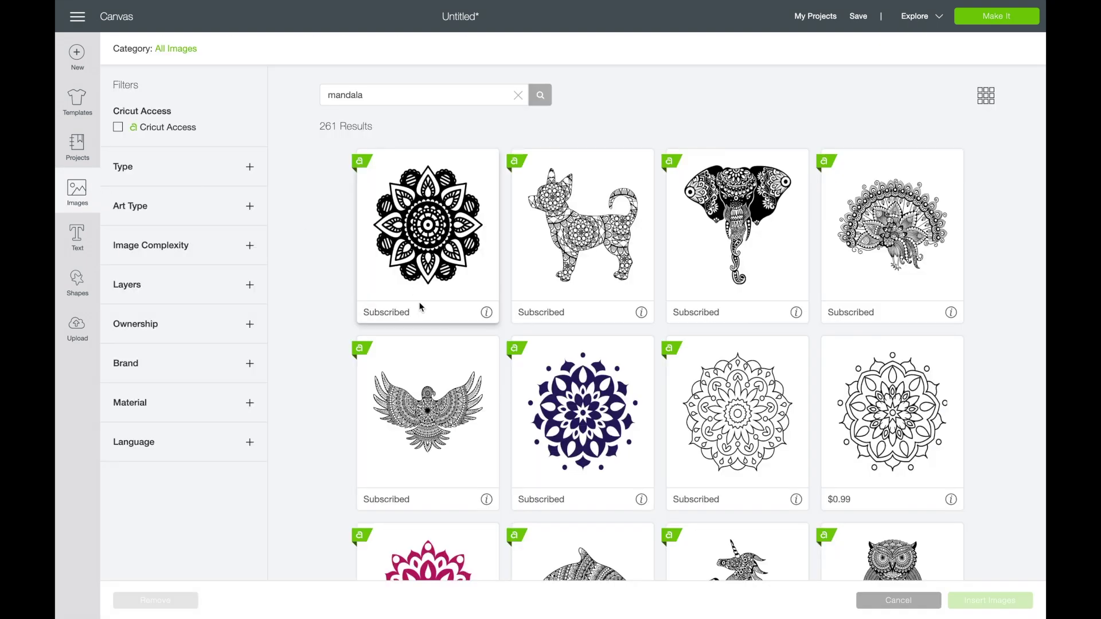
pyautogui.scroll(-1, 694, 453)
pyautogui.scroll(-10, 694, 451)
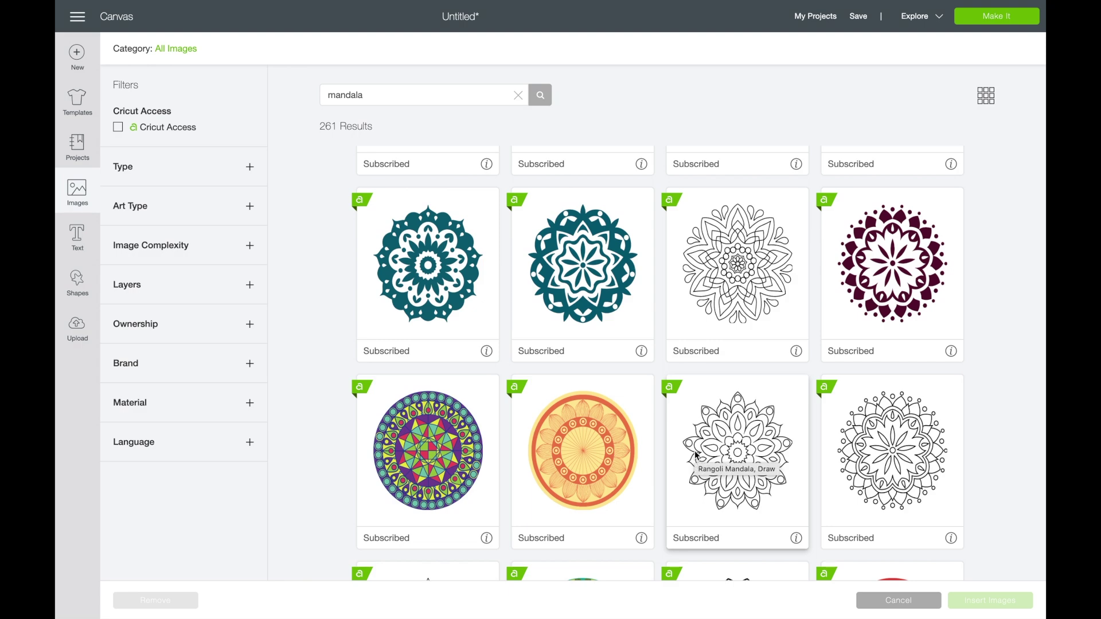
pyautogui.scroll(-8, 696, 455)
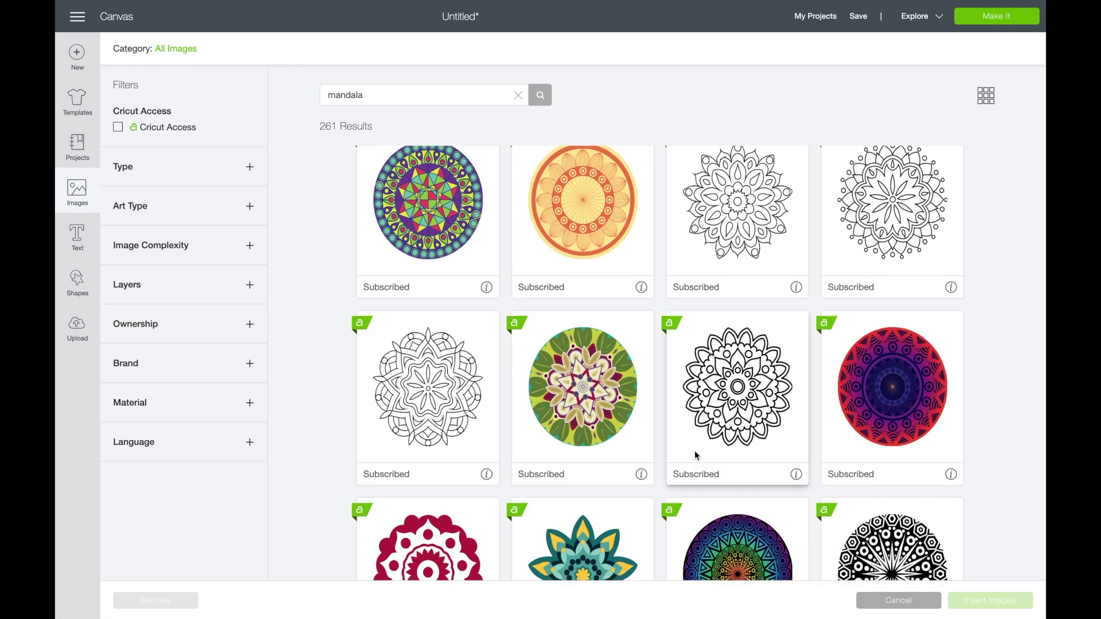
pyautogui.scroll(-1, 696, 455)
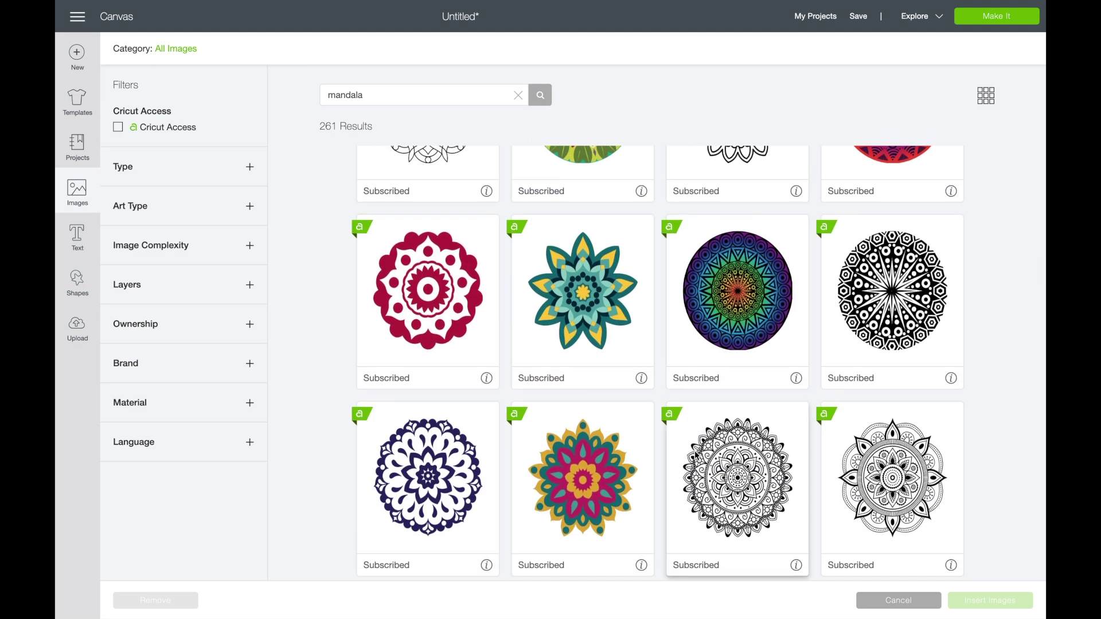
pyautogui.click(436, 480)
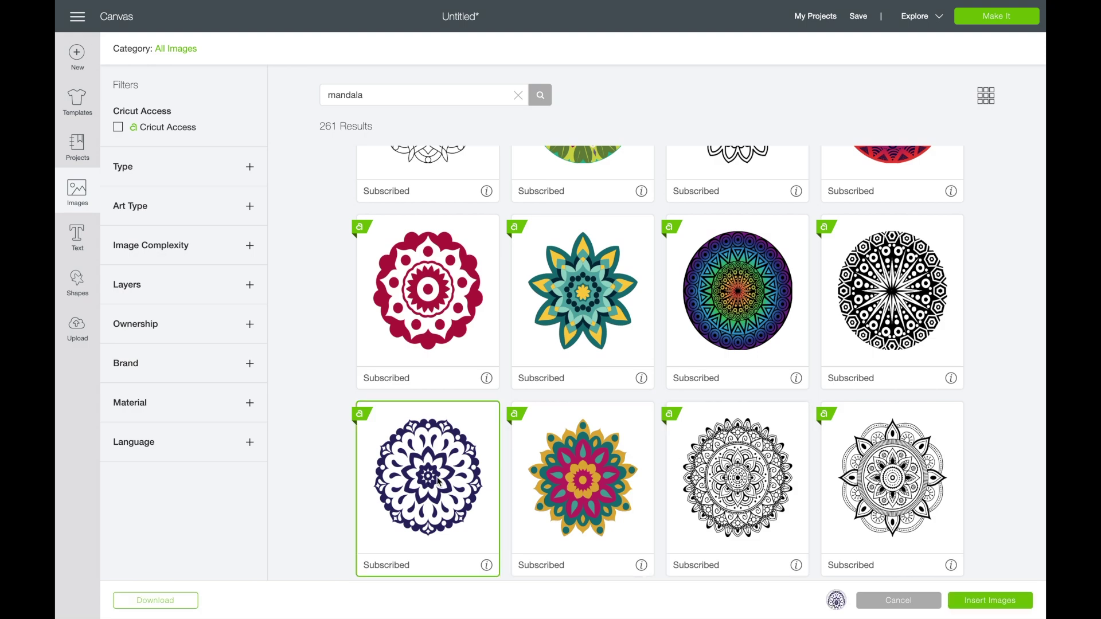
pyautogui.click(980, 603)
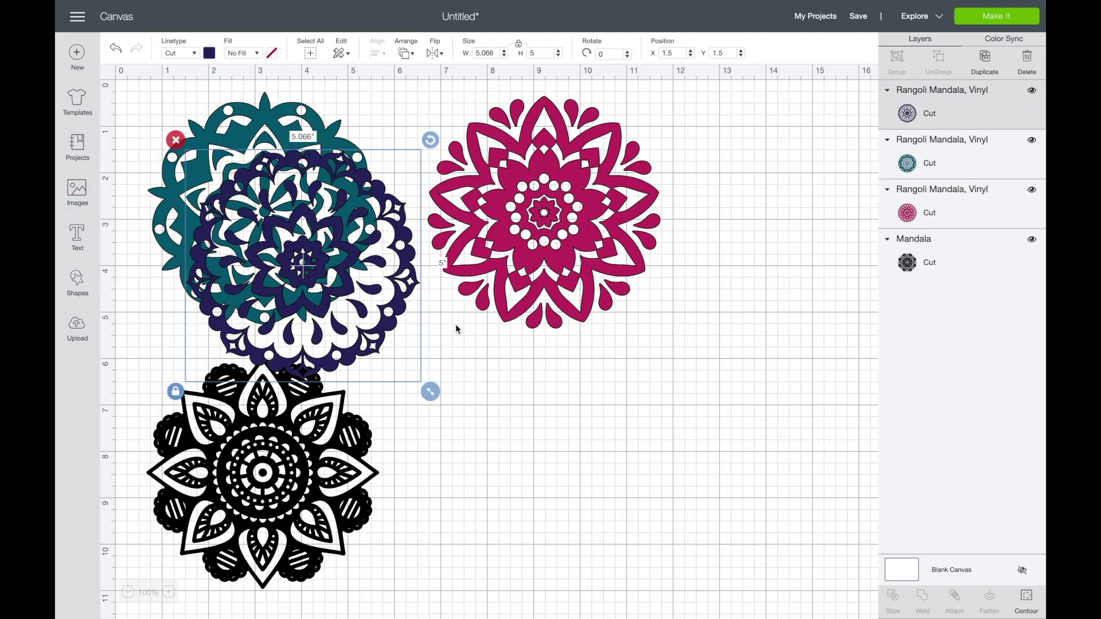
pyautogui.moveTo(353, 293); pyautogui.dragTo(598, 491)
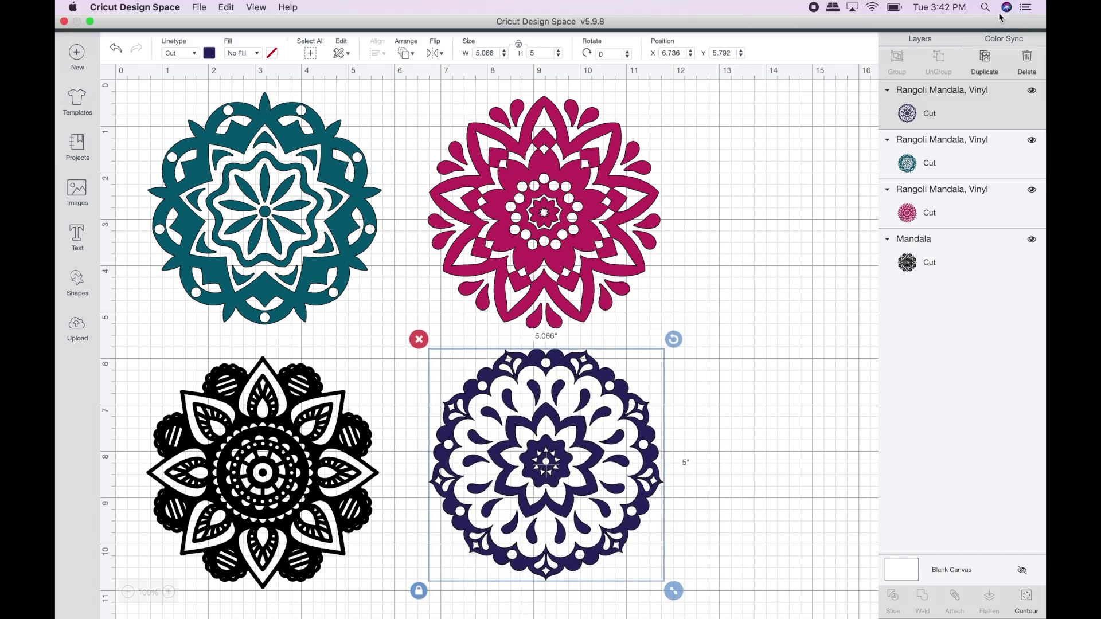
# Recolour the teal top-left mandala to the pink Material color
pyautogui.click(392, 271)
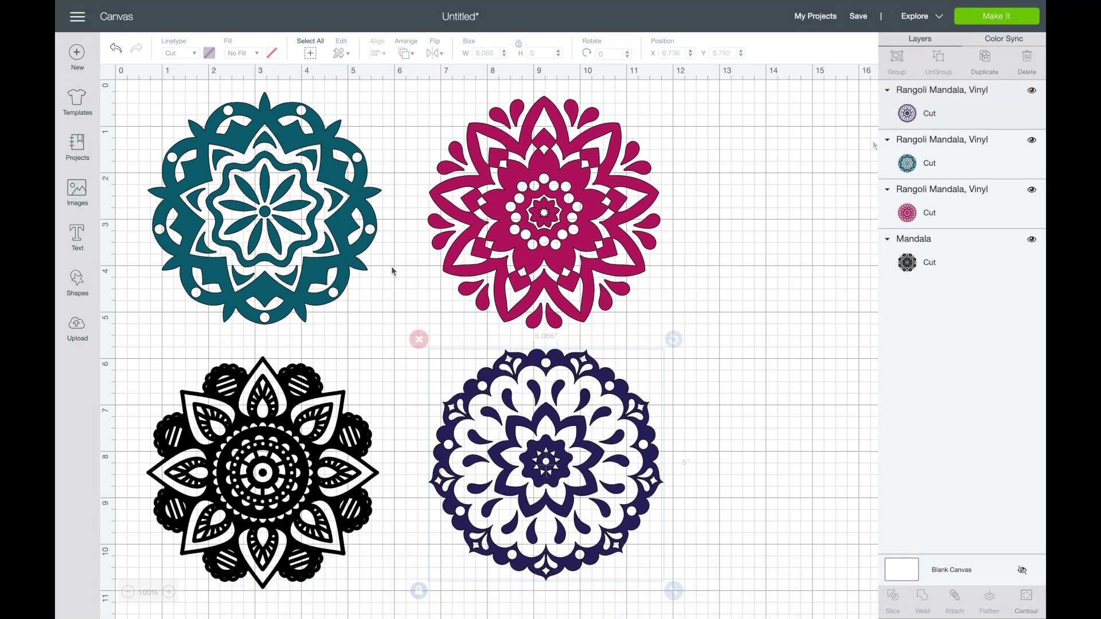
pyautogui.click(343, 236)
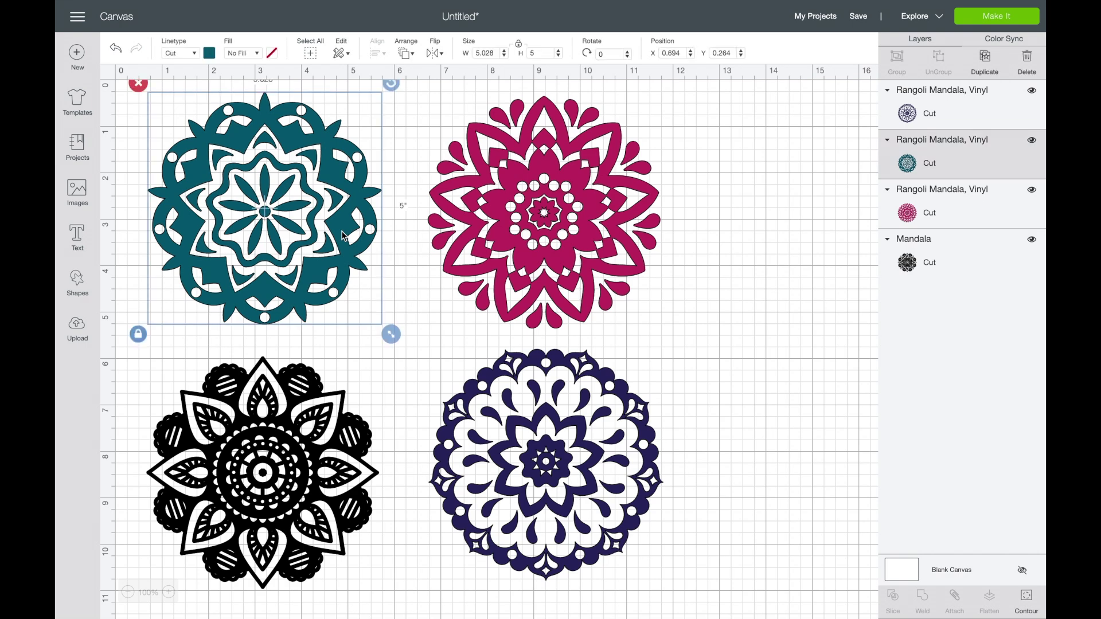
pyautogui.click(210, 53)
pyautogui.click(223, 169)
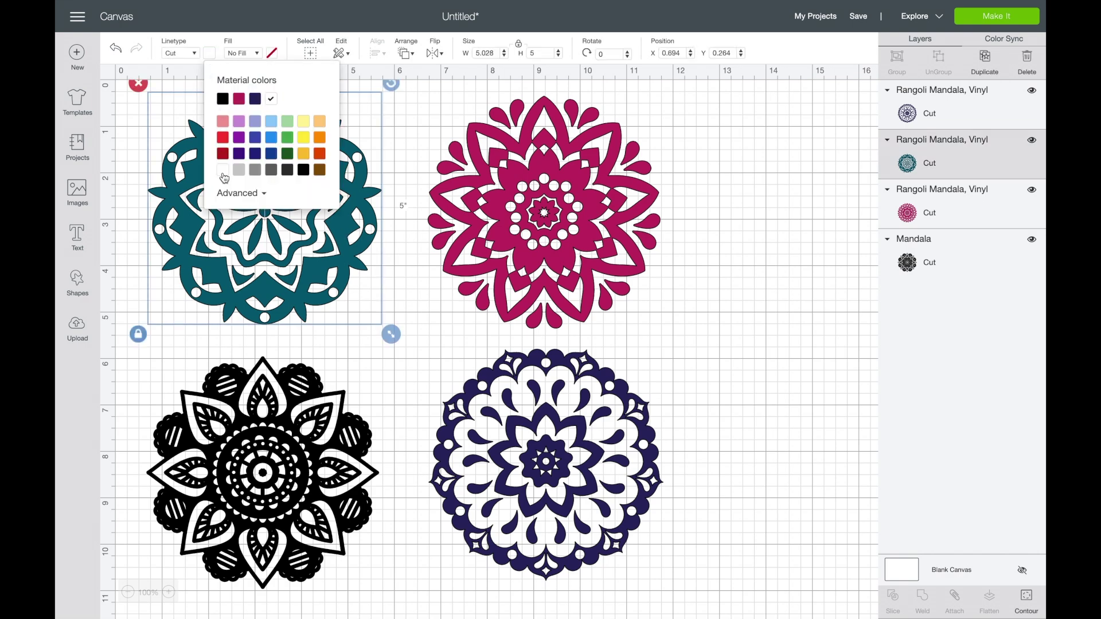
pyautogui.click(512, 189)
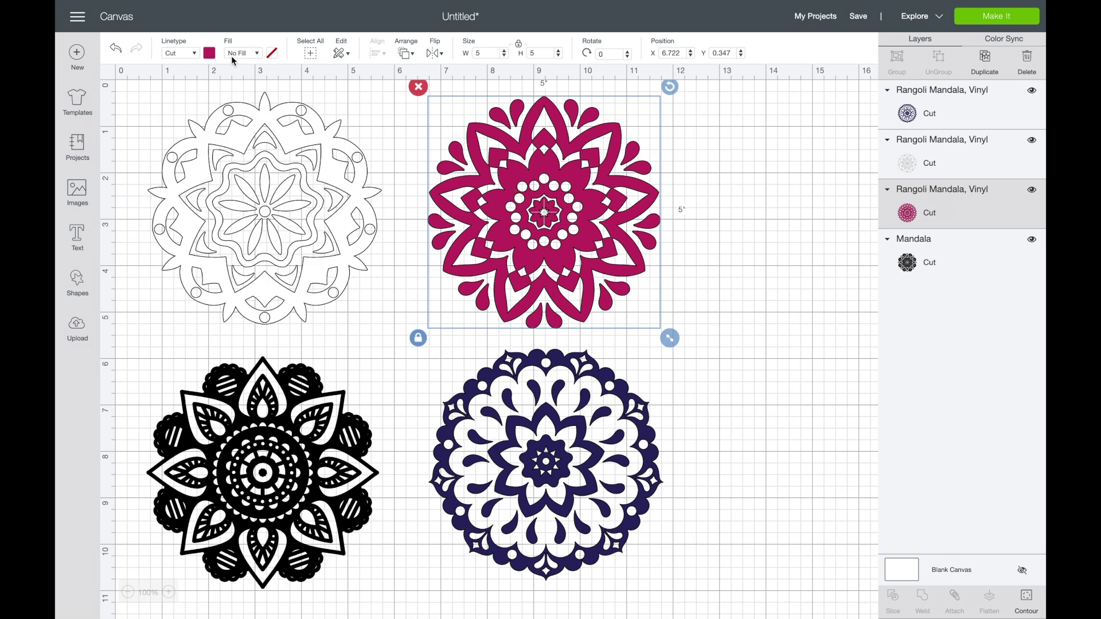
pyautogui.click(242, 137)
pyautogui.click(210, 54)
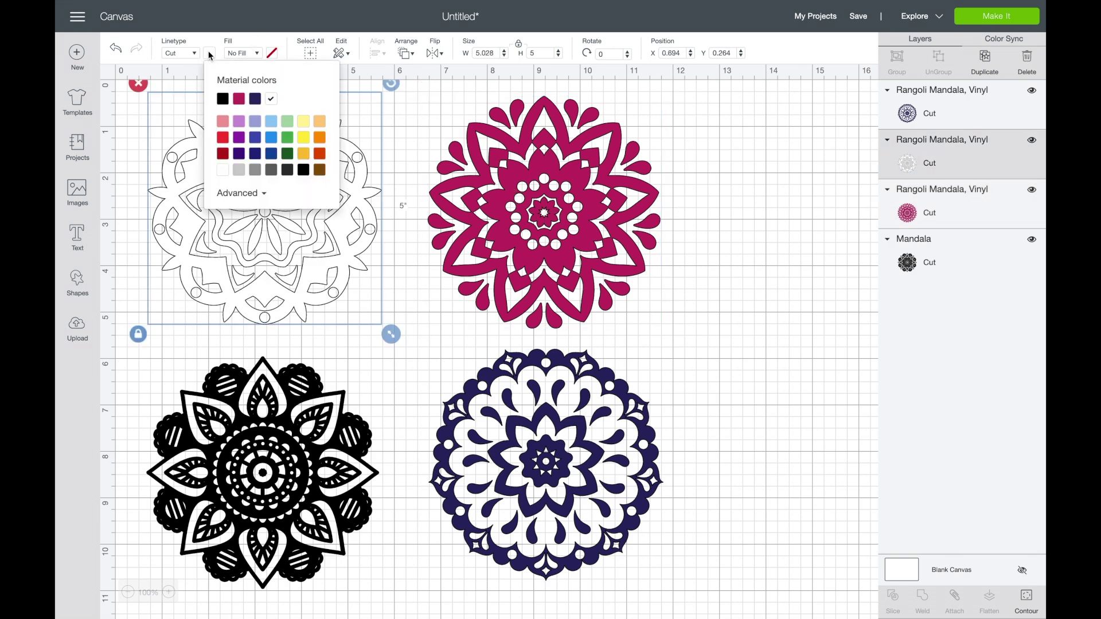
pyautogui.click(239, 99)
# Recolour the black and navy mandalas the same pink as well
pyautogui.click(240, 412)
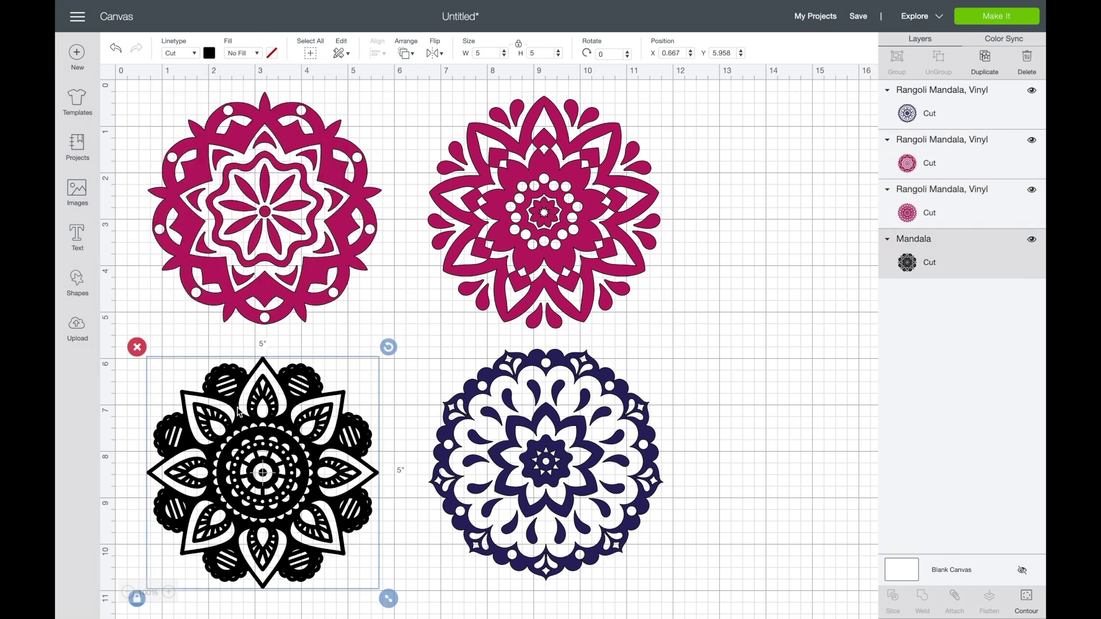
pyautogui.click(210, 53)
pyautogui.click(222, 99)
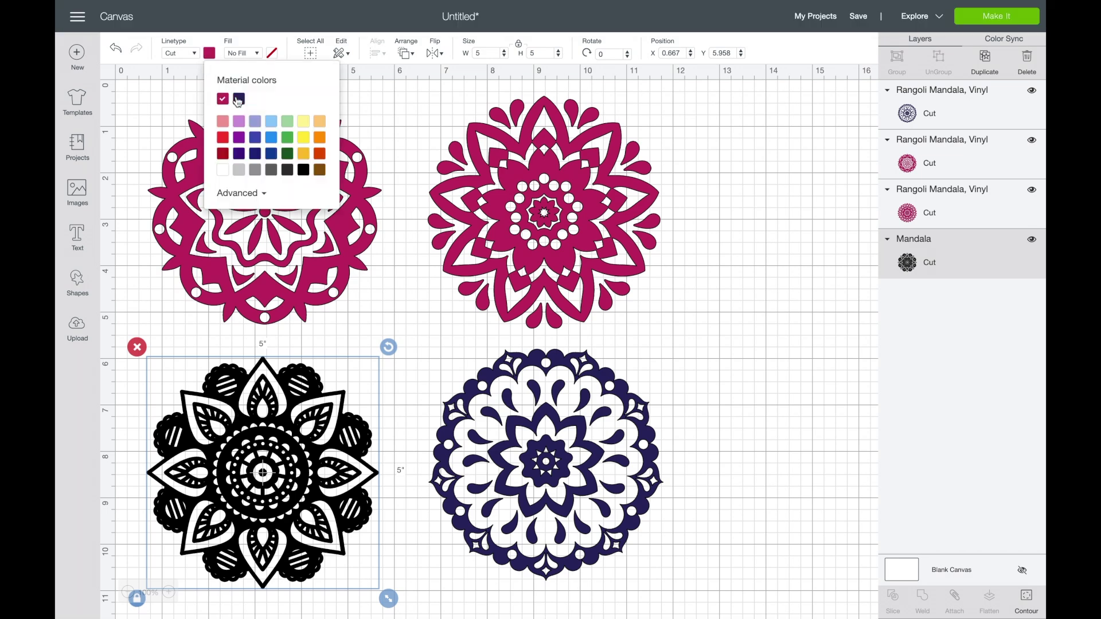
pyautogui.click(487, 430)
pyautogui.click(210, 54)
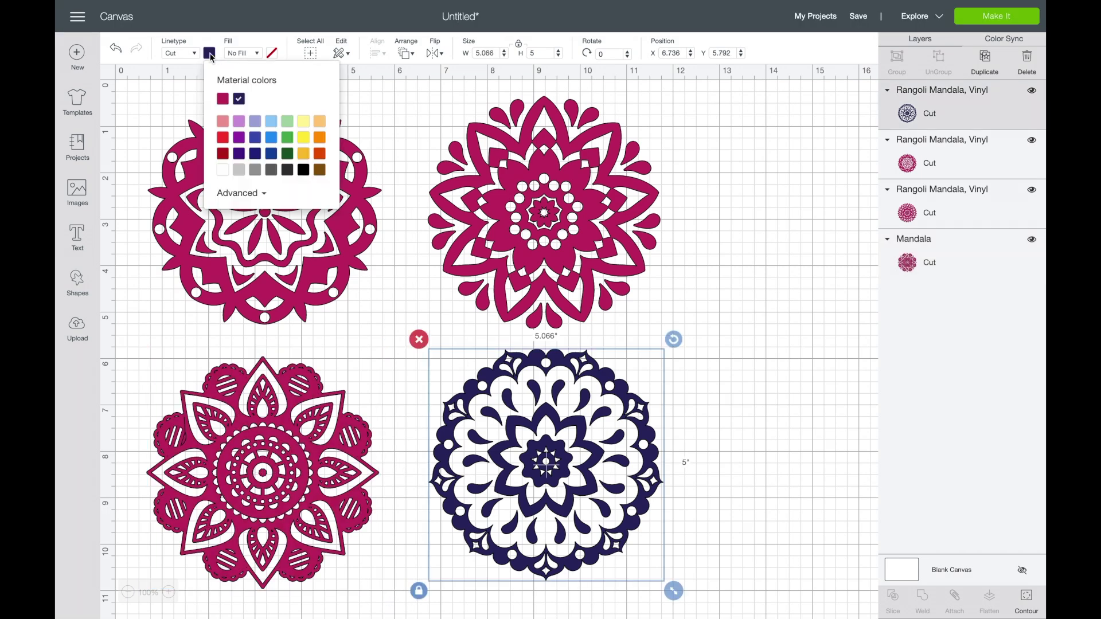
pyautogui.click(224, 99)
pyautogui.click(773, 196)
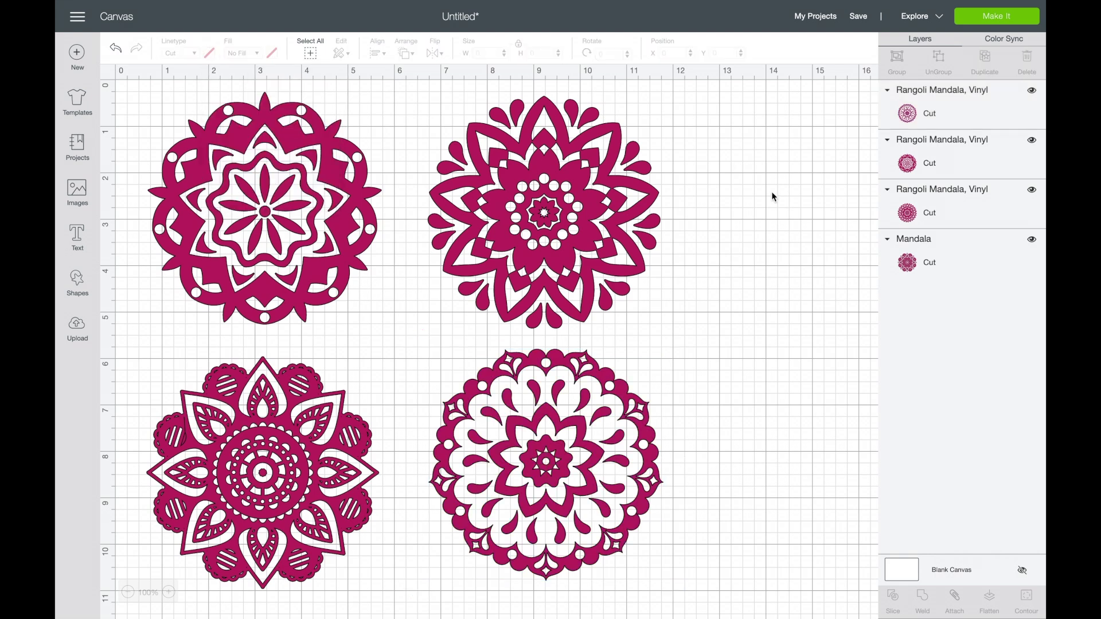
pyautogui.click(199, 191)
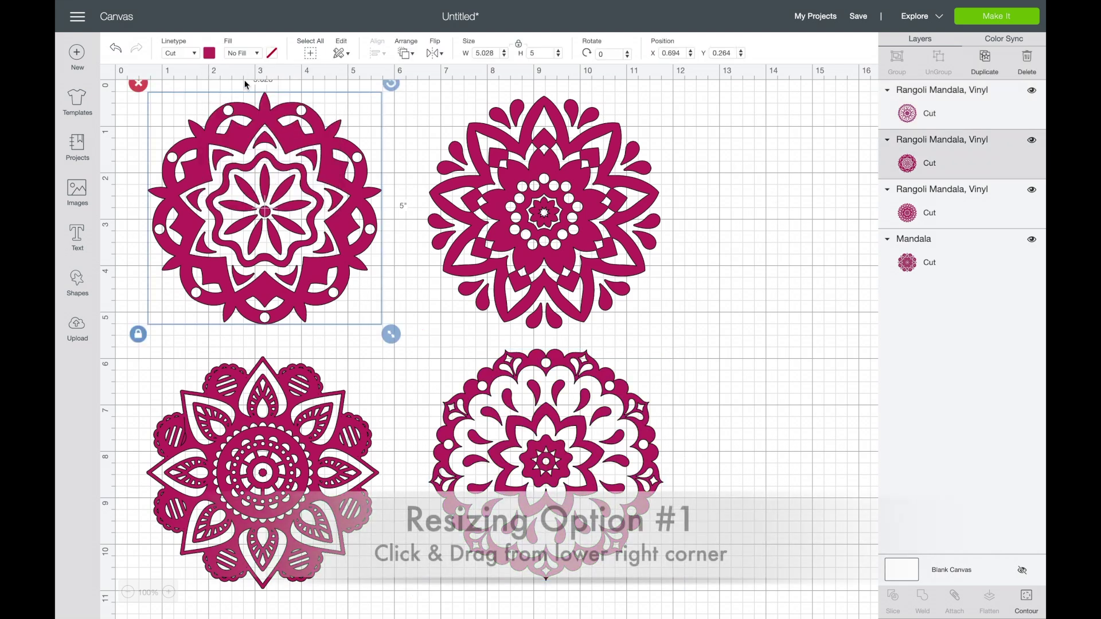
# Resize the top-left mandala proportionally by dragging to about 4.486 × 4.461 in
pyautogui.moveTo(185, 136); pyautogui.dragTo(184, 147)
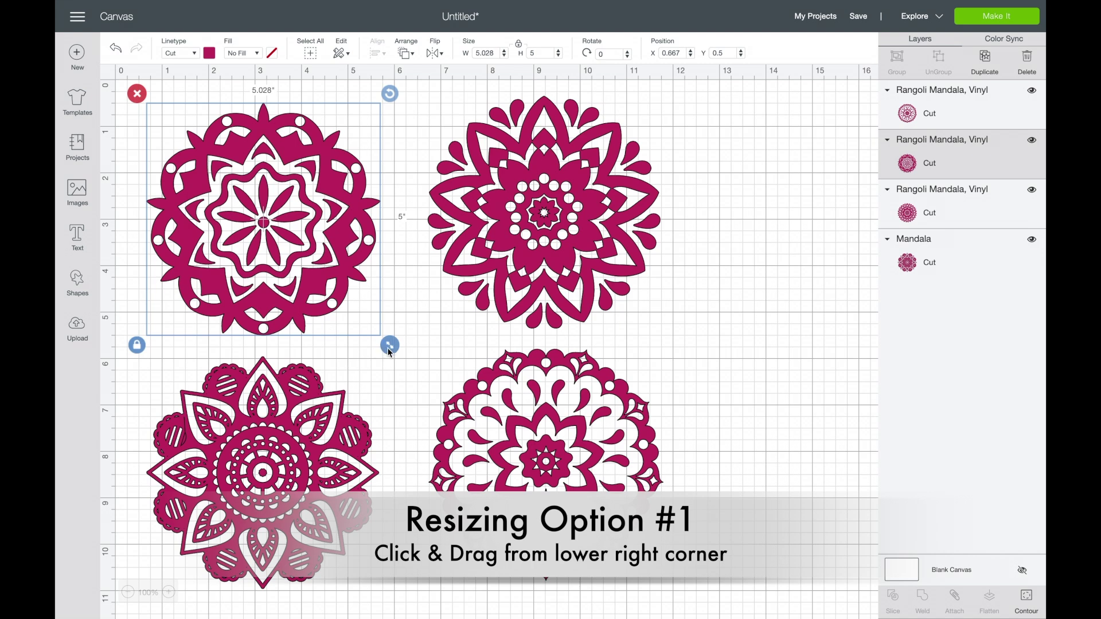
pyautogui.moveTo(388, 351); pyautogui.dragTo(299, 287)
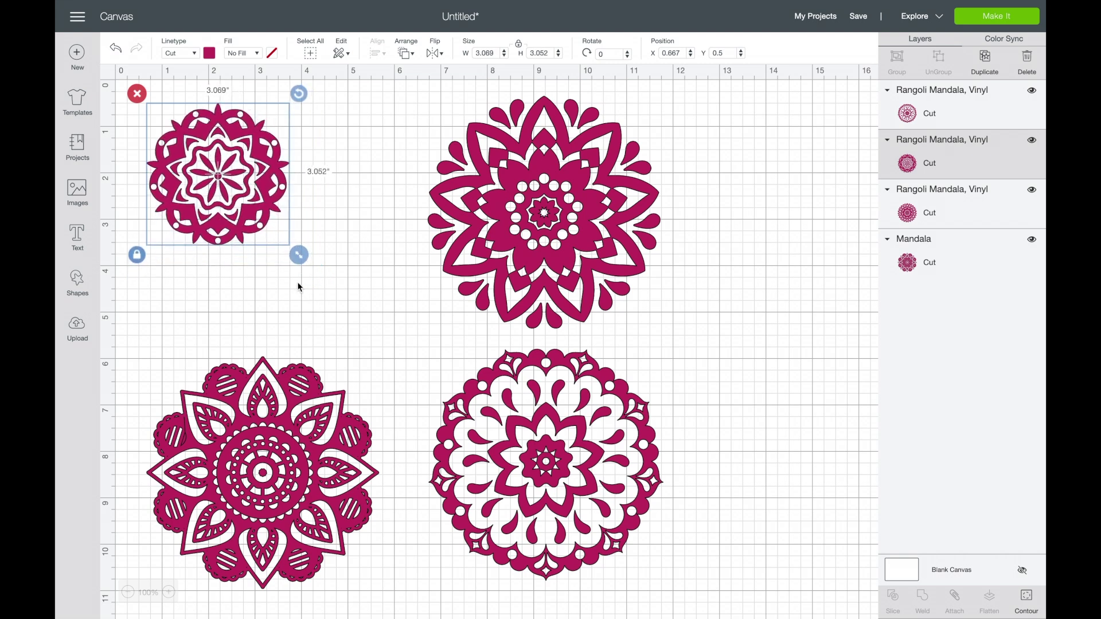
pyautogui.moveTo(299, 258); pyautogui.dragTo(364, 319)
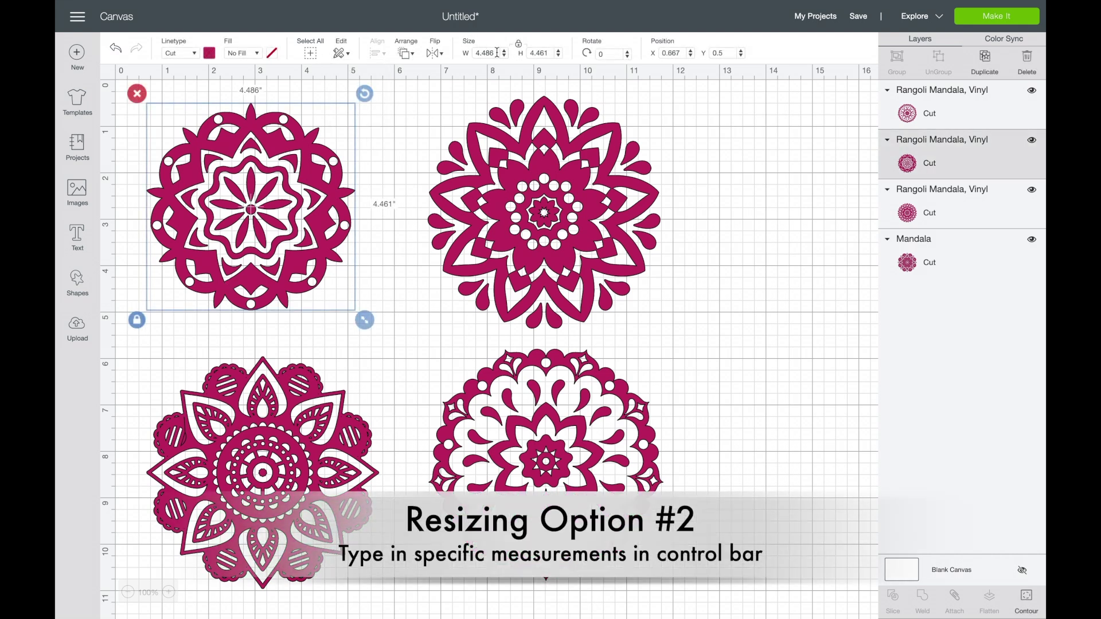
# Set the top-left mandala's width to 3.6 in
pyautogui.moveTo(496, 53); pyautogui.dragTo(483, 53)
pyautogui.moveTo(551, 53); pyautogui.dragTo(543, 53)
pyautogui.click(496, 54)
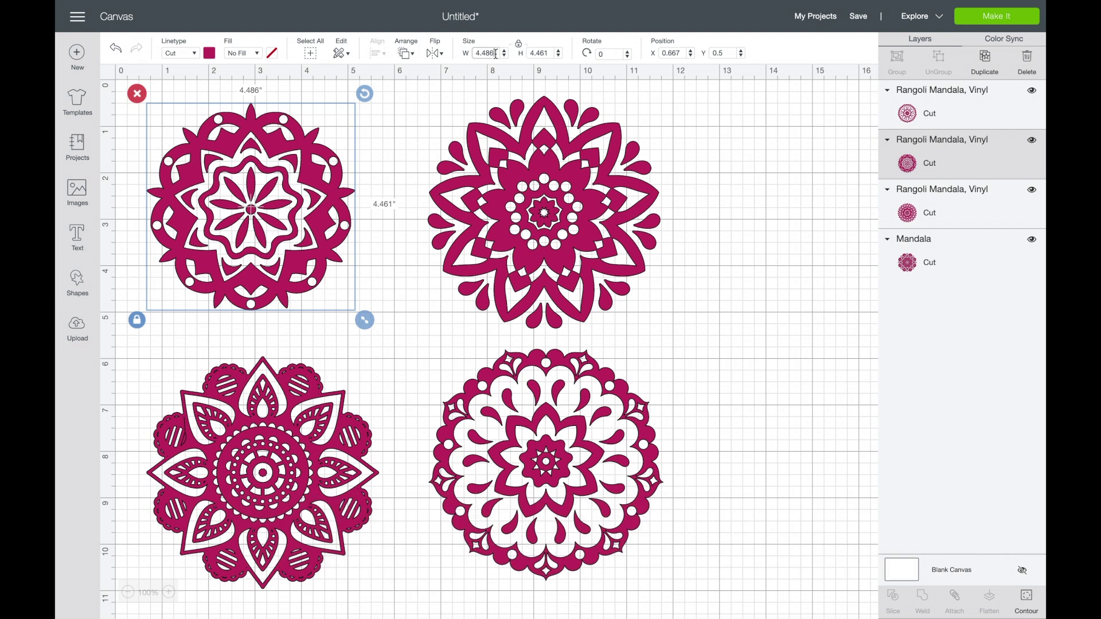
pyautogui.moveTo(496, 54); pyautogui.dragTo(457, 54)
pyautogui.write('3.6')
pyautogui.press('Return')
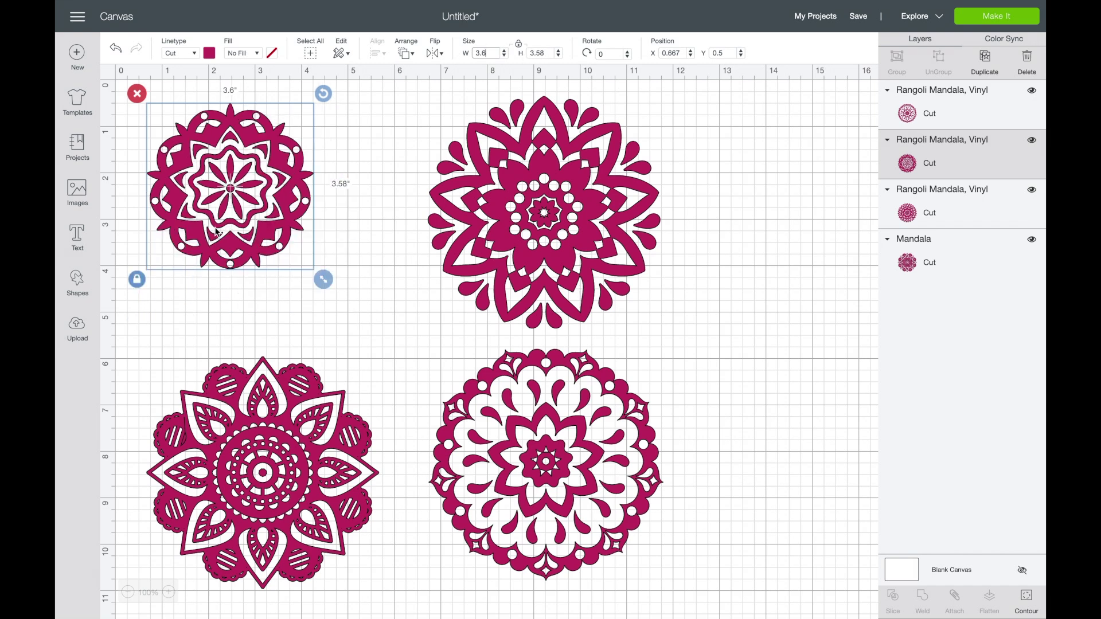
# Shift the mandala right and down, then step its width to 3 in and back to 3.6 in
pyautogui.moveTo(229, 215); pyautogui.dragTo(274, 241)
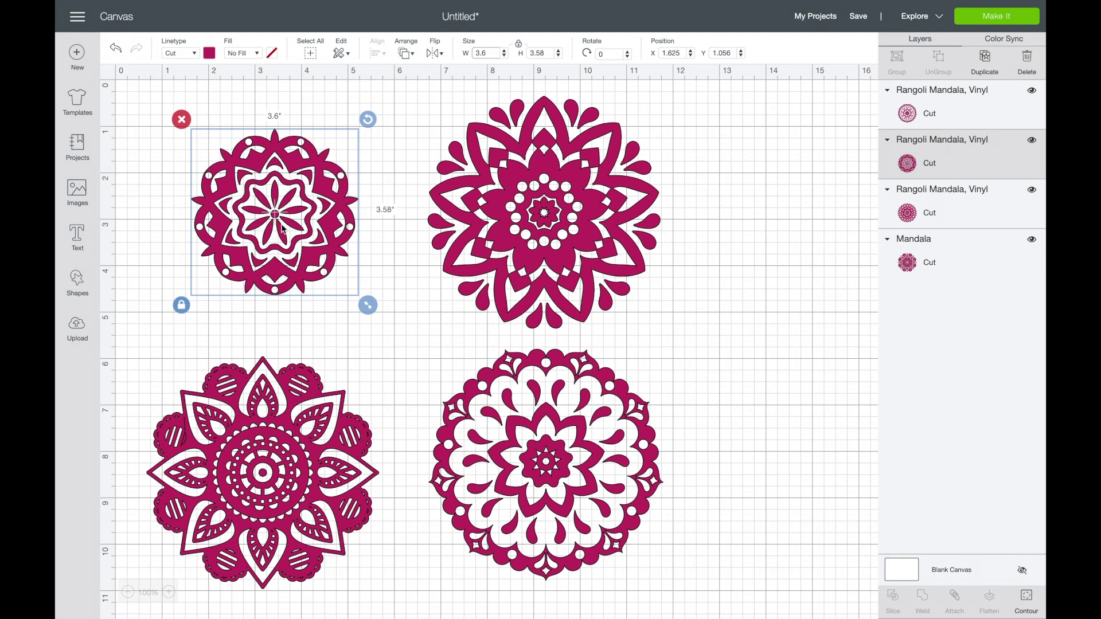
pyautogui.click(504, 56)
pyautogui.click(504, 56)
pyautogui.click(504, 55)
pyautogui.click(504, 56)
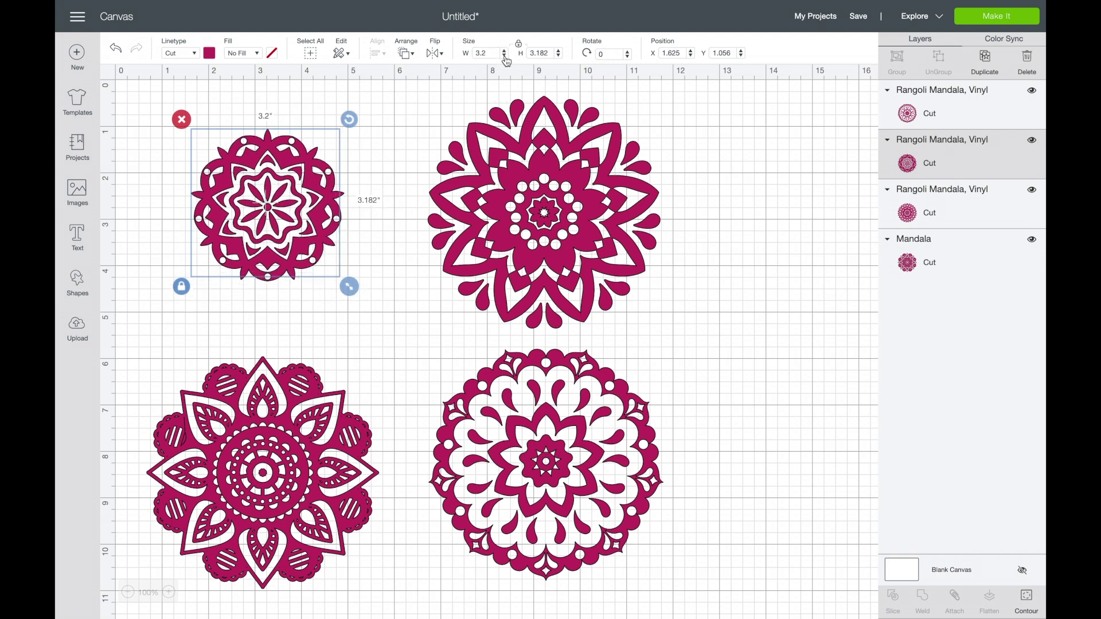
pyautogui.click(504, 56)
pyautogui.click(504, 56)
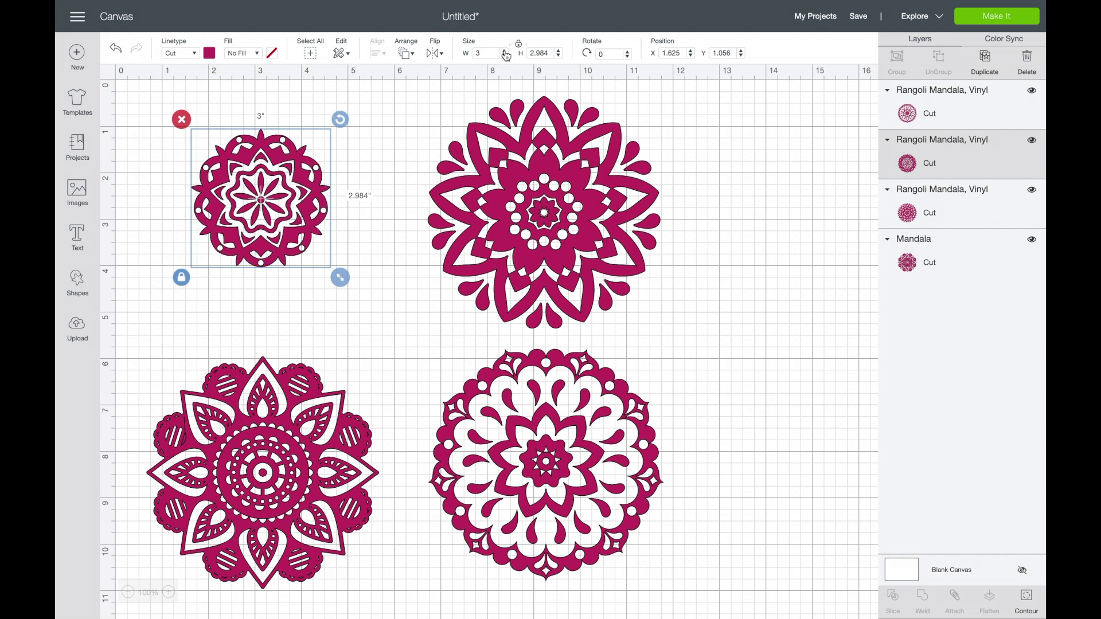
pyautogui.click(505, 51)
pyautogui.click(505, 52)
pyautogui.click(505, 51)
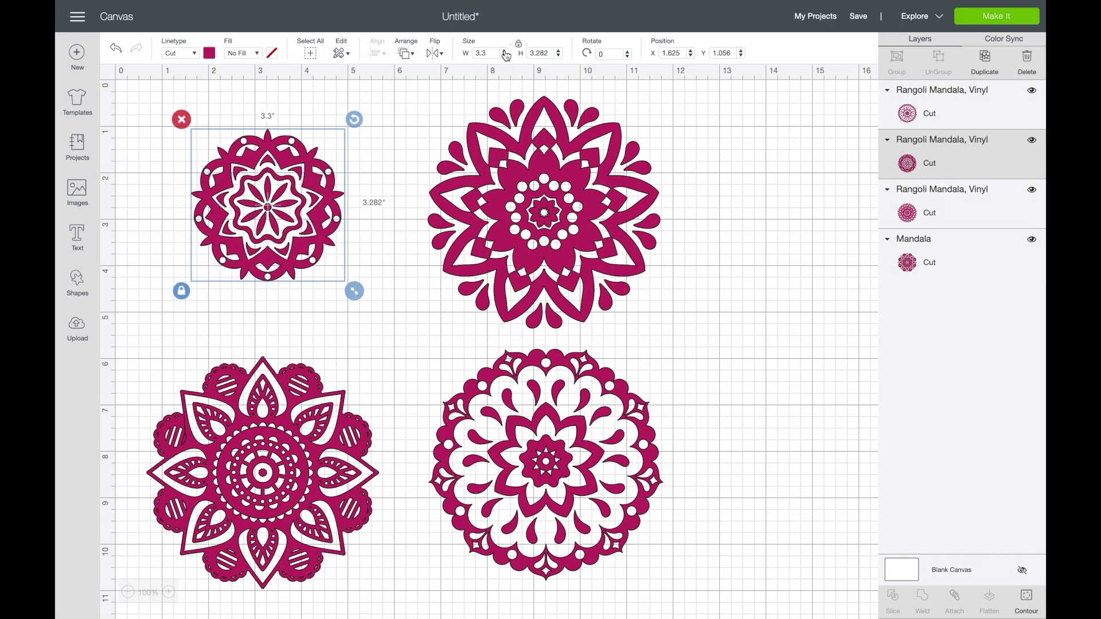
pyautogui.click(505, 51)
pyautogui.click(505, 51)
pyautogui.click(505, 51)
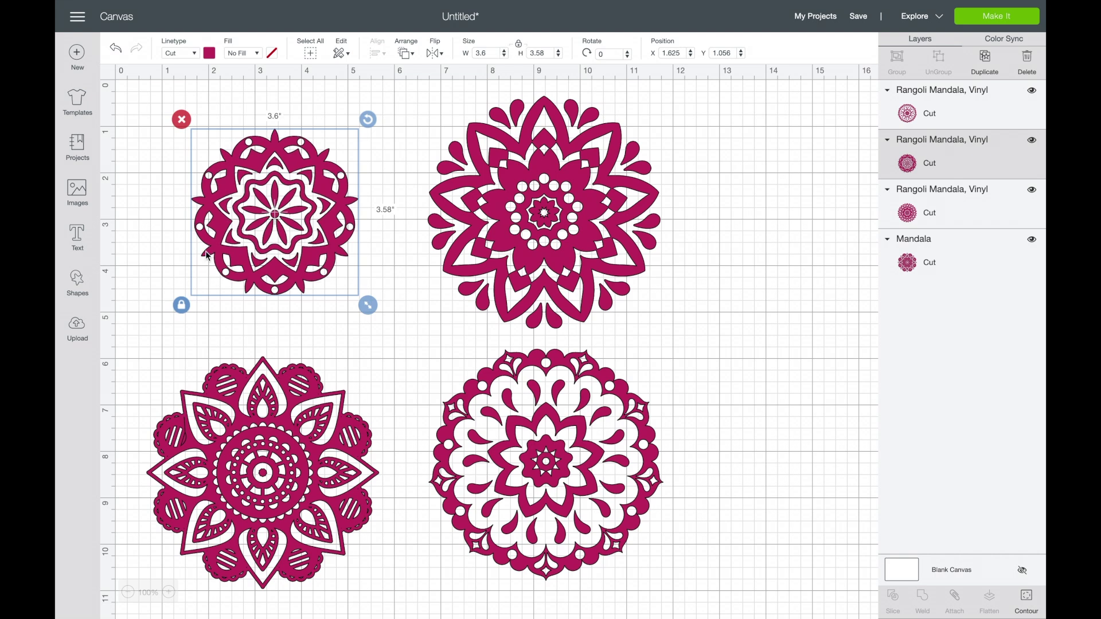
# Unlock the mandala's proportions and stretch it to about 1.475 × 4.275 in
pyautogui.click(183, 307)
pyautogui.moveTo(369, 310); pyautogui.dragTo(271, 343)
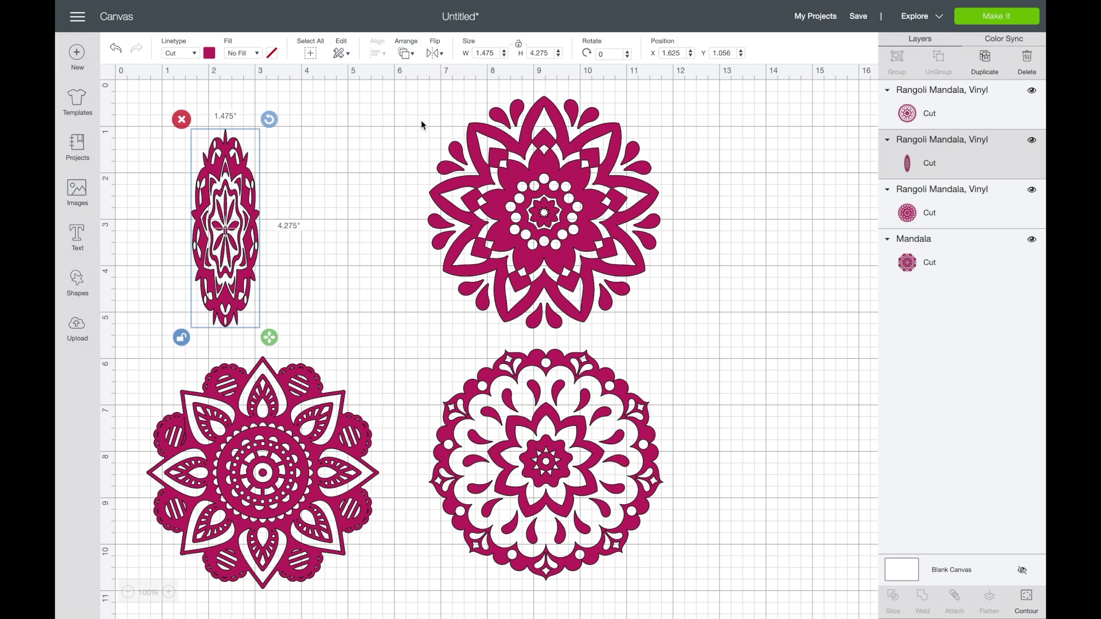
# Widen the distorted mandala to 2.3 in, narrow it to 1.5 in, then rescale it
pyautogui.click(505, 50)
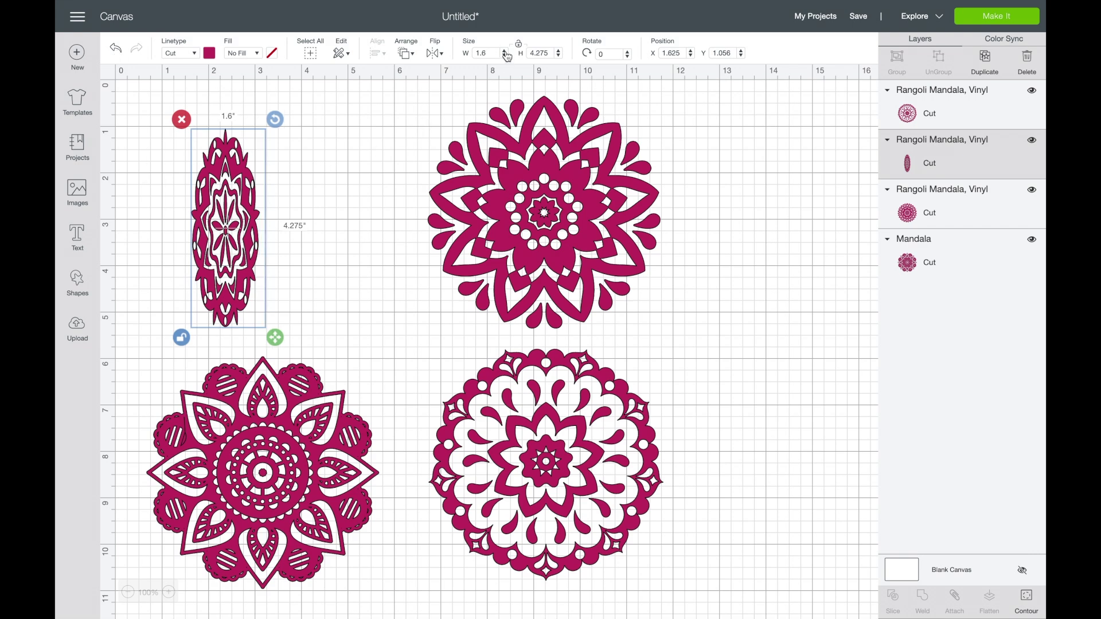
pyautogui.click(506, 51)
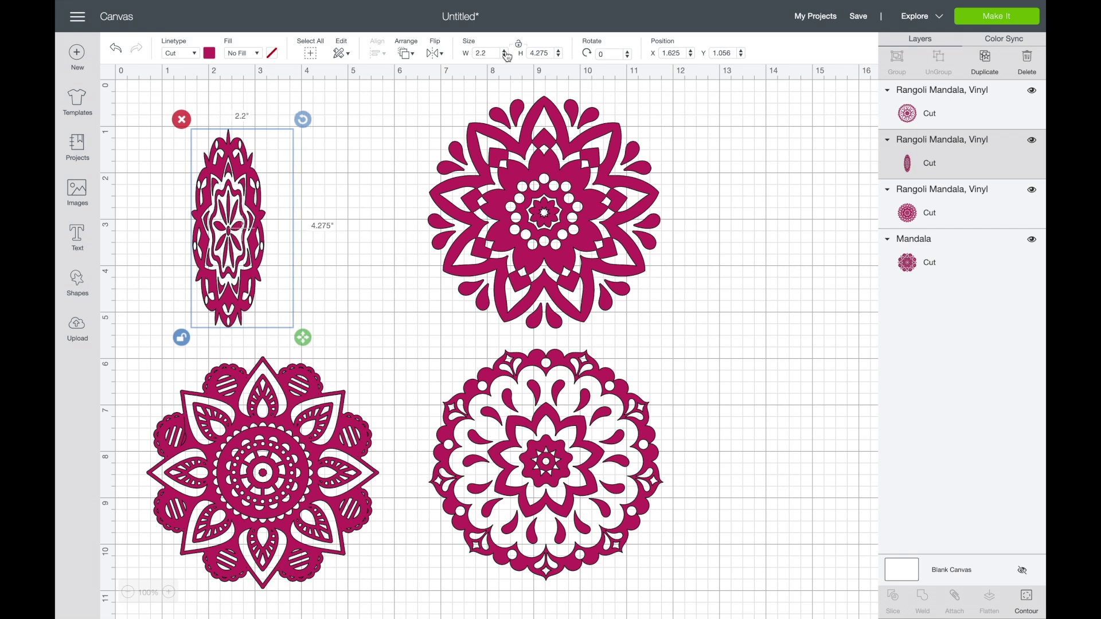
pyautogui.click(505, 51)
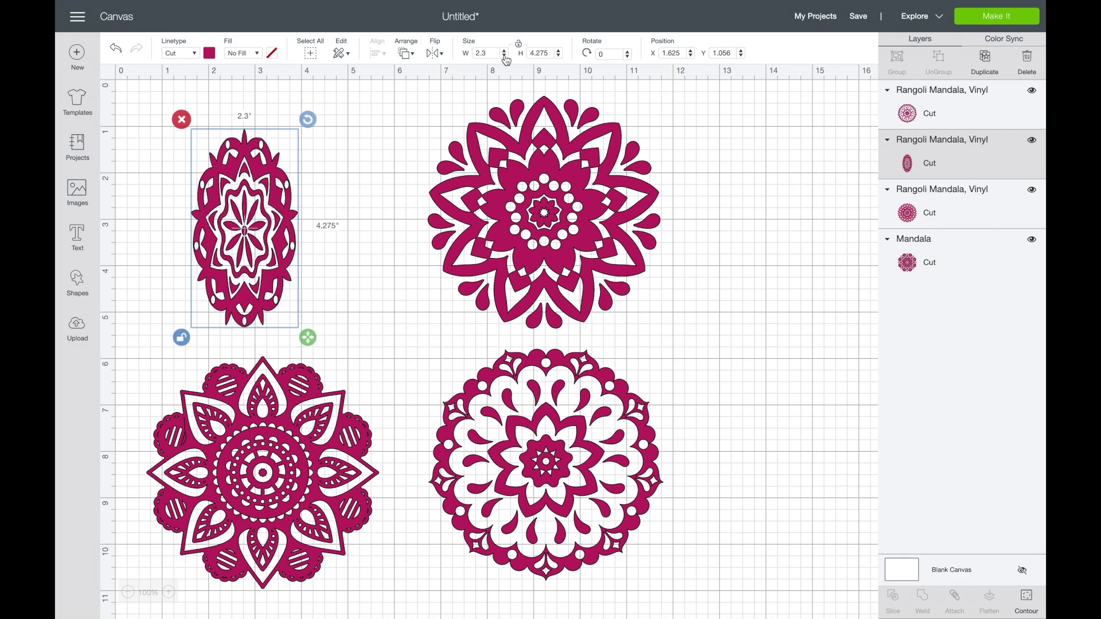
pyautogui.click(505, 56)
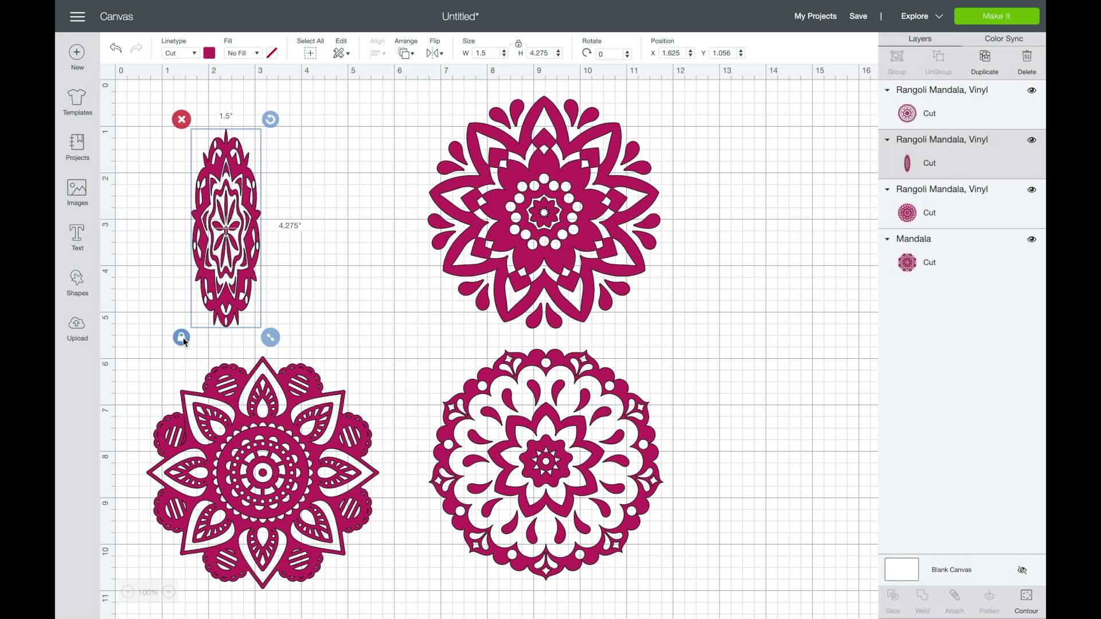
pyautogui.moveTo(272, 340)
pyautogui.mouseDown()
pyautogui.moveTo(250, 275)
pyautogui.moveTo(301, 360)
pyautogui.moveTo(255, 290)
pyautogui.moveTo(281, 343)
pyautogui.mouseUp()
# Undo the size changes until the top-left mandala is round again
pyautogui.click(116, 49)
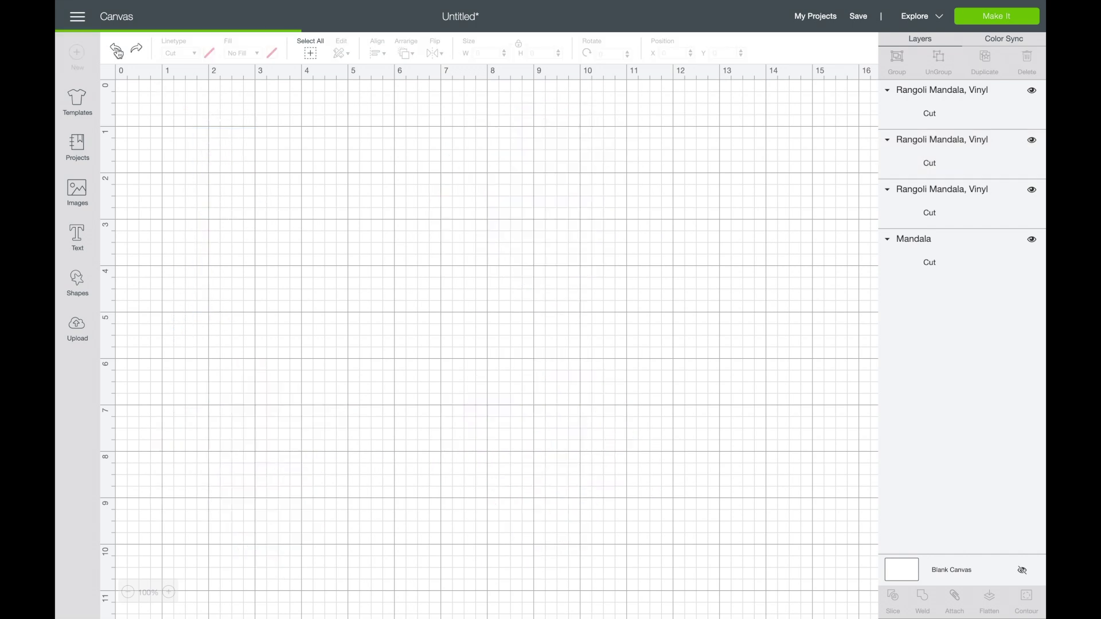
pyautogui.click(117, 51)
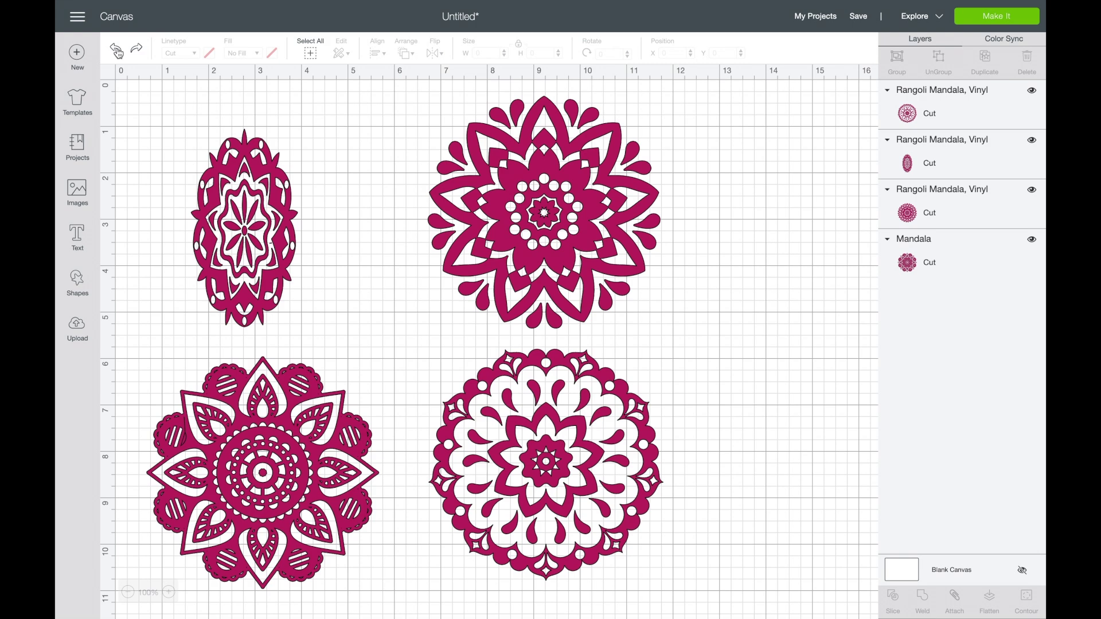
pyautogui.click(116, 51)
pyautogui.click(117, 50)
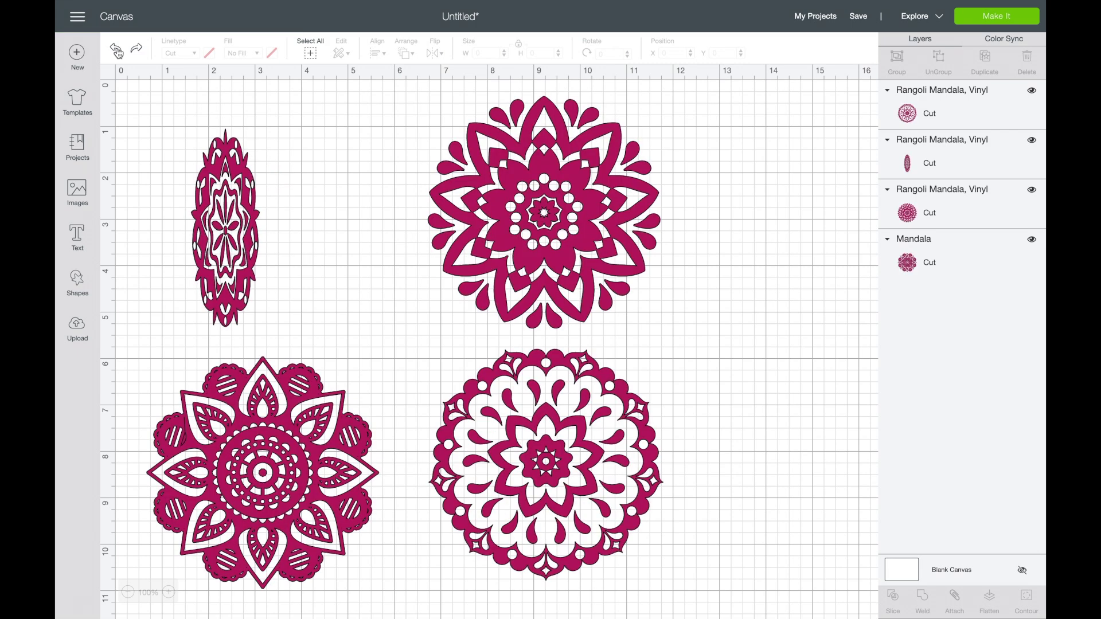
pyautogui.click(116, 51)
# Set the top-left and top-right mandalas to 3.5 in wide and shift the top-right one down-left
pyautogui.click(273, 228)
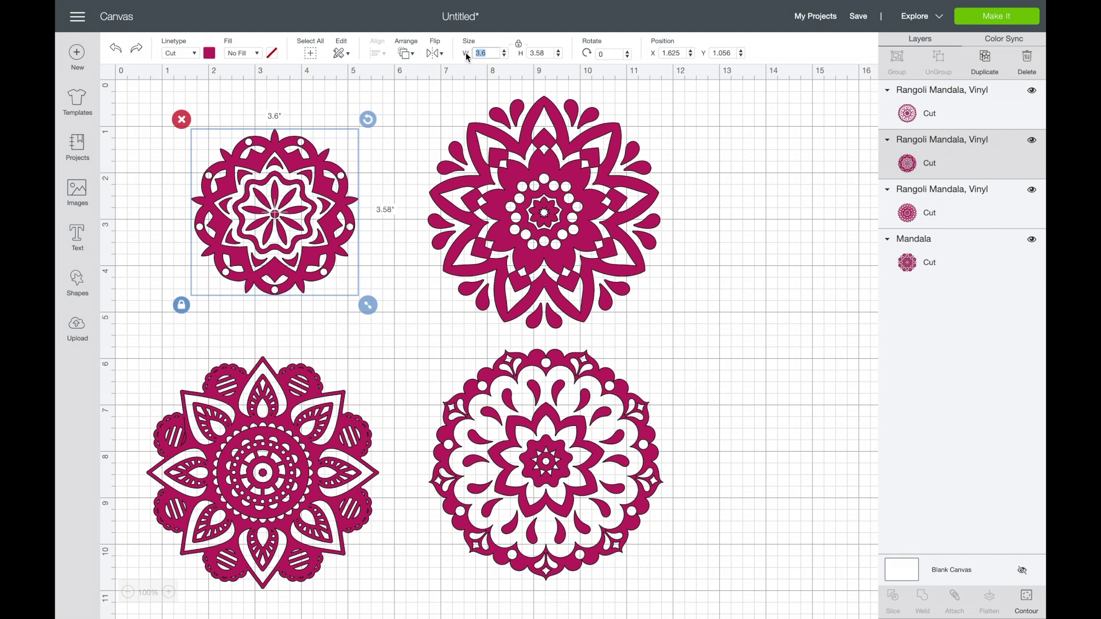
pyautogui.write('3.')
pyautogui.press('Return')
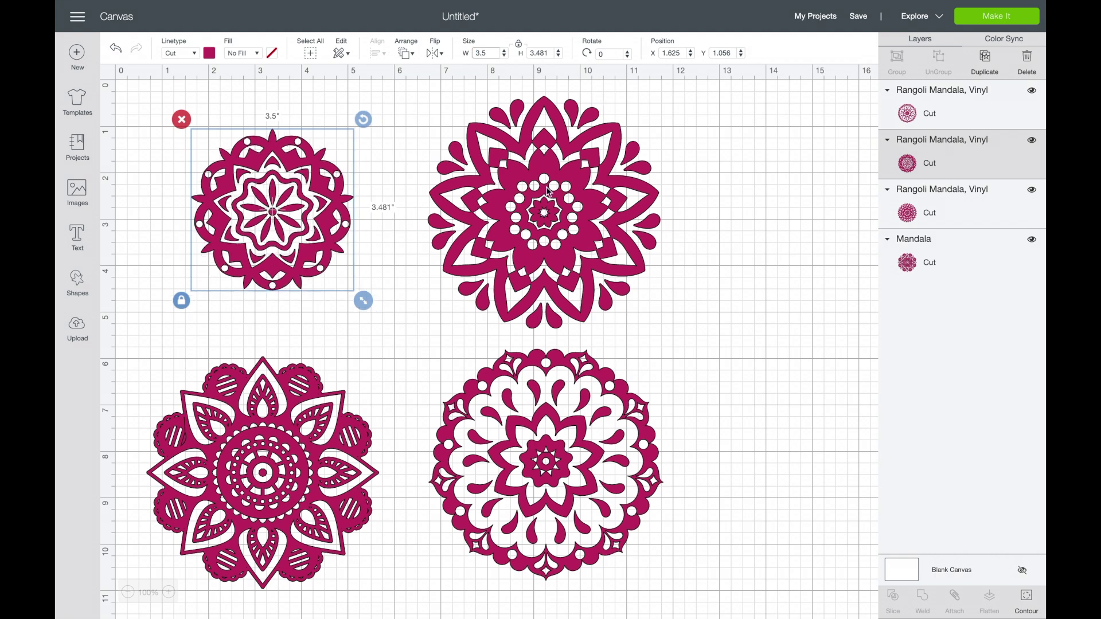
pyautogui.click(547, 189)
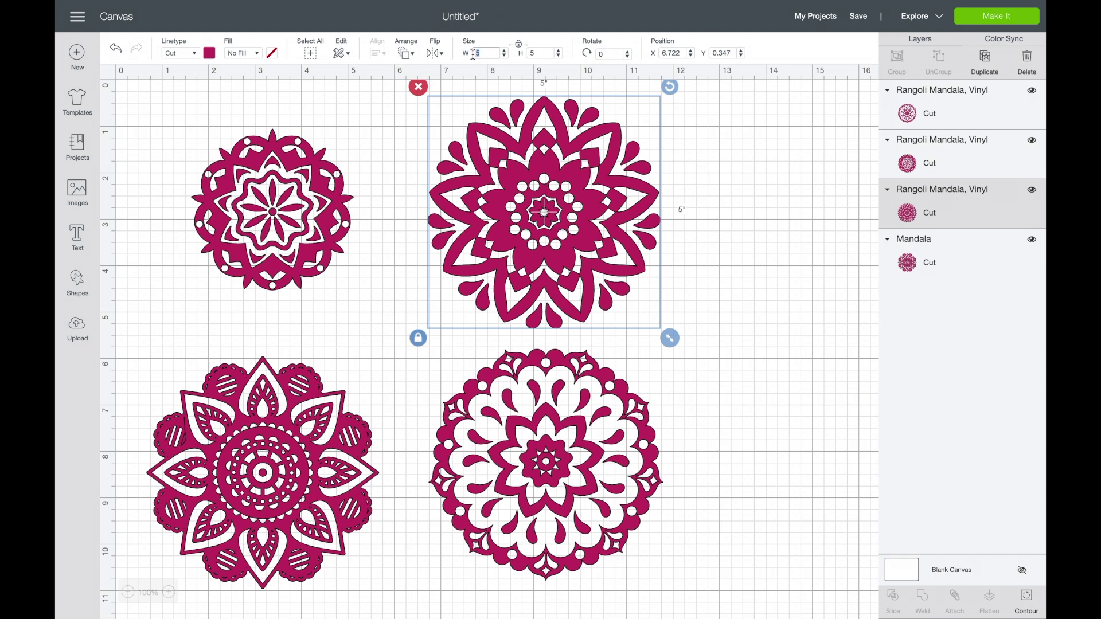
pyautogui.write('3.5')
pyautogui.press('Return')
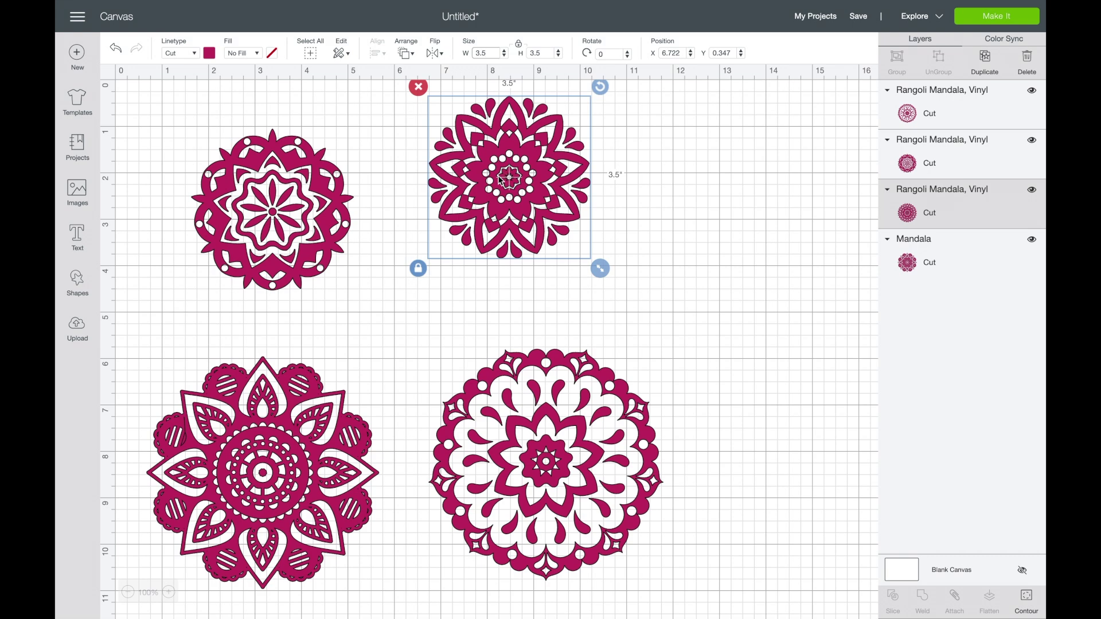
pyautogui.moveTo(500, 181); pyautogui.dragTo(466, 212)
# Set the lower-left and lower-right mandalas to 3.5 in wide
pyautogui.click(234, 477)
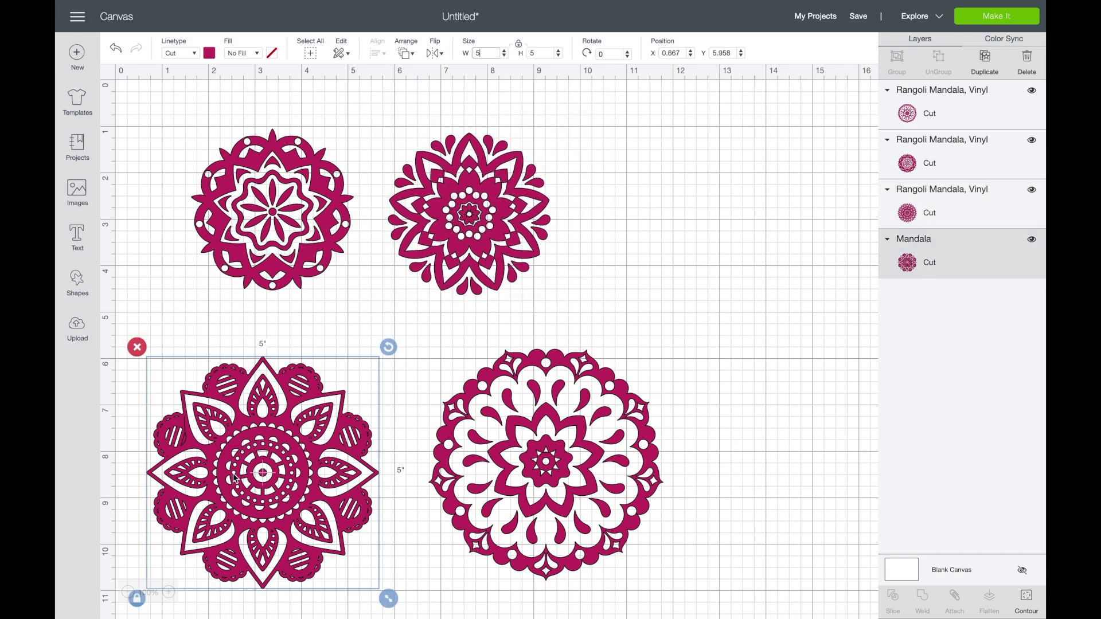
pyautogui.moveTo(500, 54); pyautogui.dragTo(458, 55)
pyautogui.write('3.5')
pyautogui.press('Return')
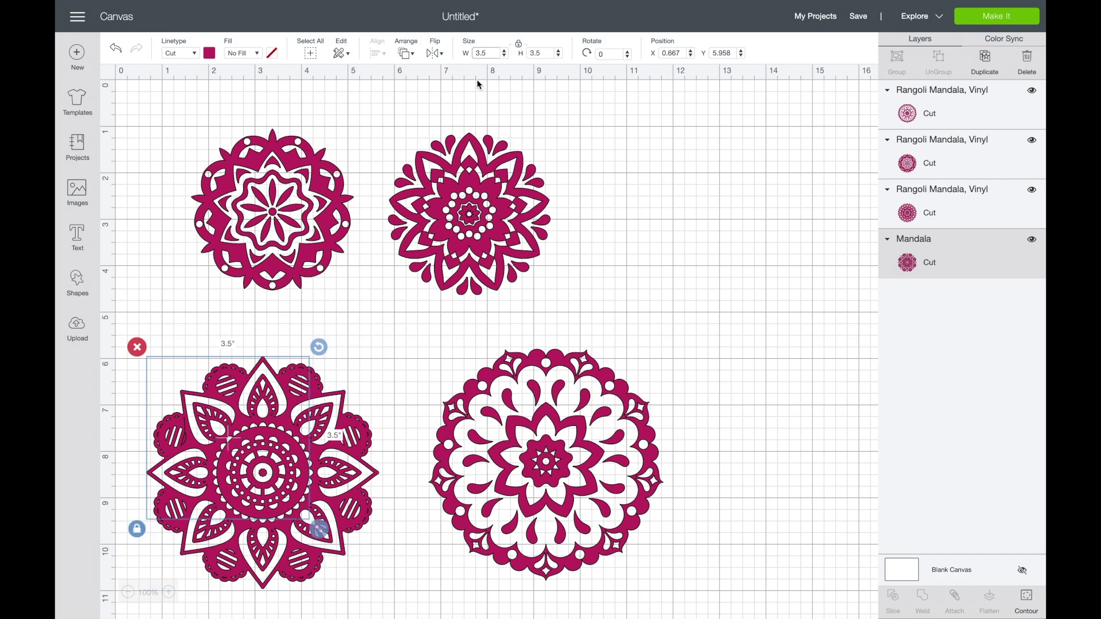
pyautogui.click(528, 465)
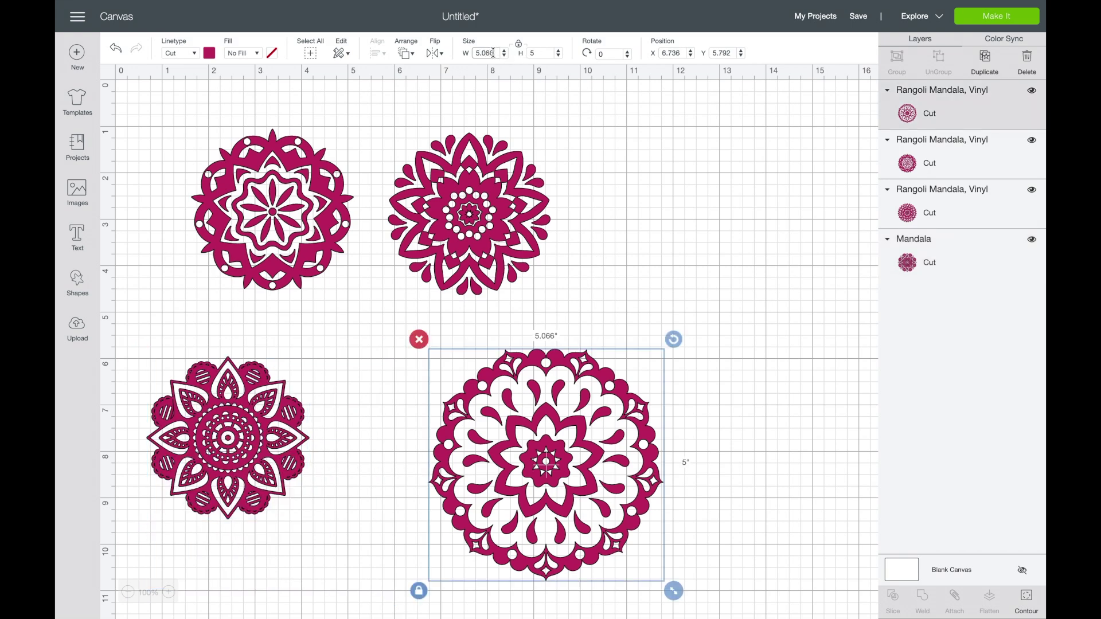
pyautogui.write('3.5')
pyautogui.press('Return')
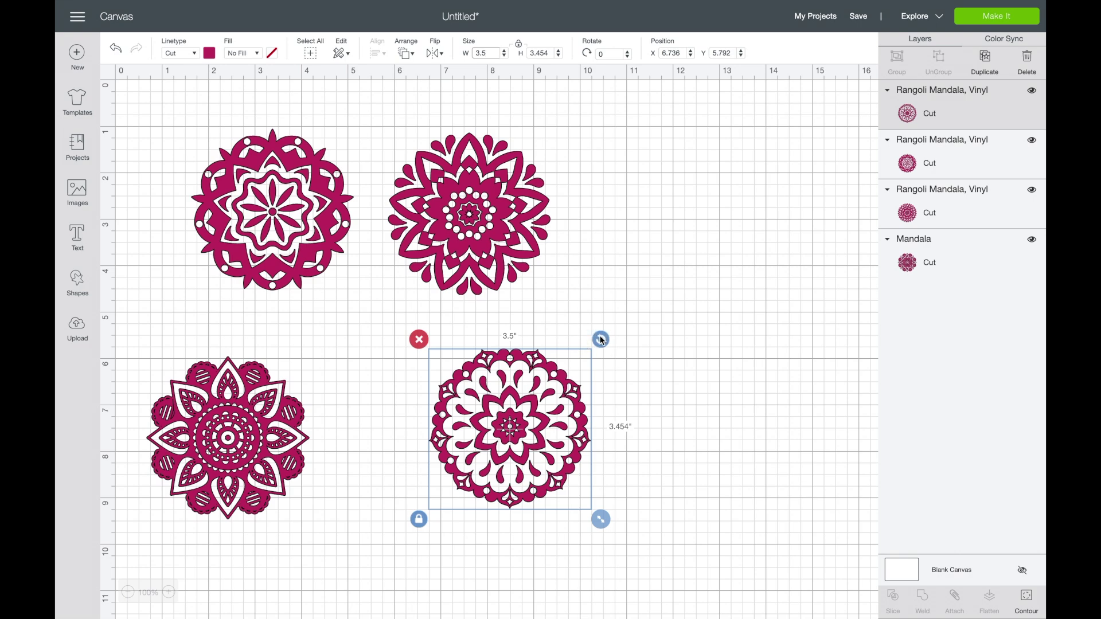
# Rotate the lower-right mandala freely, leaving it at about 2.2°
pyautogui.moveTo(600, 340)
pyautogui.mouseDown()
pyautogui.moveTo(567, 312)
pyautogui.moveTo(523, 303)
pyautogui.moveTo(438, 365)
pyautogui.moveTo(497, 319)
pyautogui.moveTo(556, 310)
pyautogui.moveTo(605, 339)
pyautogui.mouseUp()
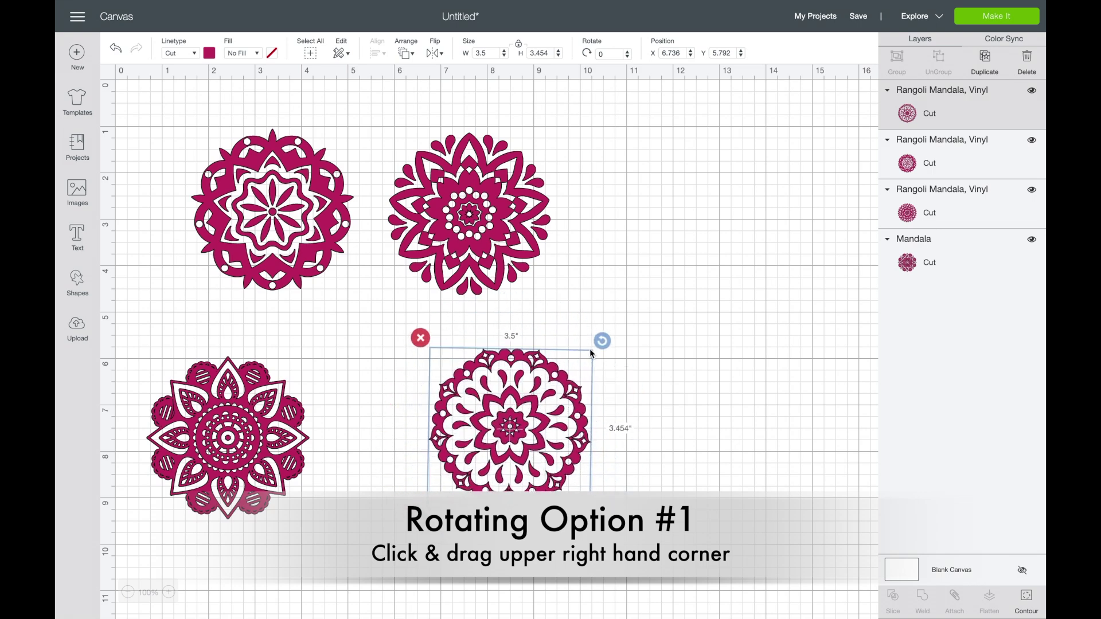
pyautogui.click(590, 353)
pyautogui.click(591, 354)
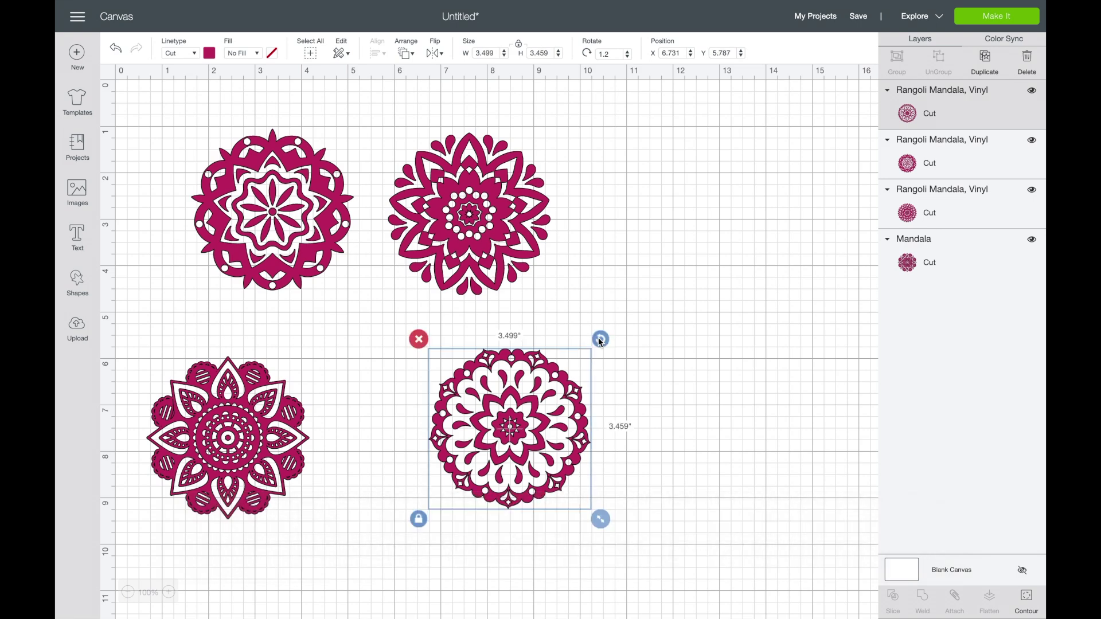
pyautogui.click(599, 343)
pyautogui.click(600, 342)
pyautogui.moveTo(600, 343)
pyautogui.mouseDown()
pyautogui.moveTo(562, 315)
pyautogui.moveTo(438, 327)
pyautogui.moveTo(437, 429)
pyautogui.moveTo(459, 479)
pyautogui.moveTo(585, 429)
pyautogui.moveTo(589, 355)
pyautogui.mouseUp()
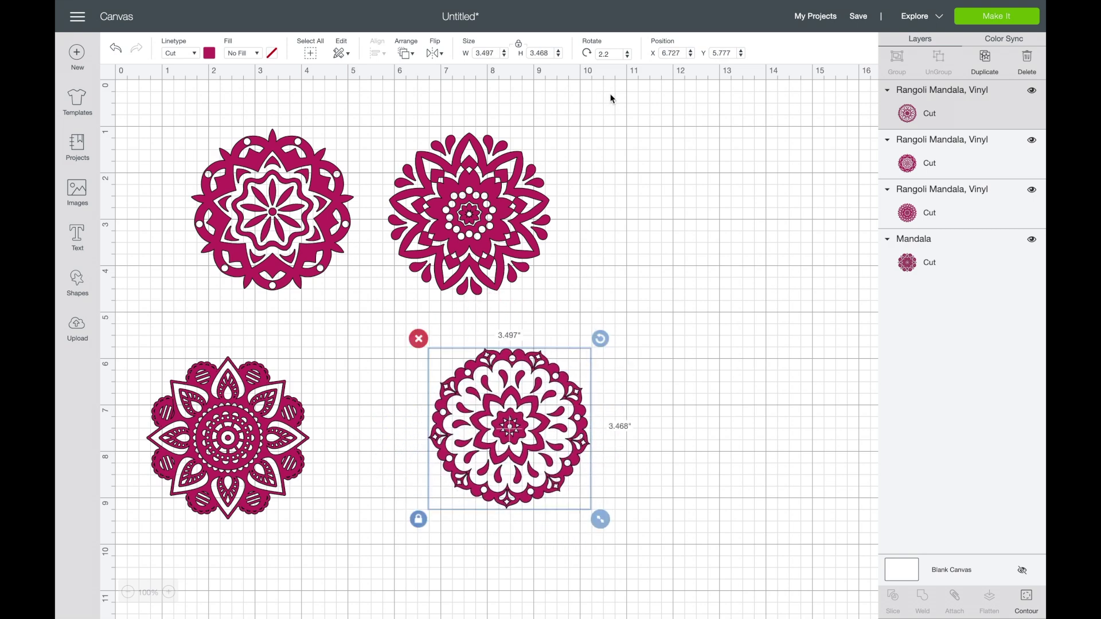
# Reset the lower-right mandala's rotation to 0°
pyautogui.doubleClick(617, 53)
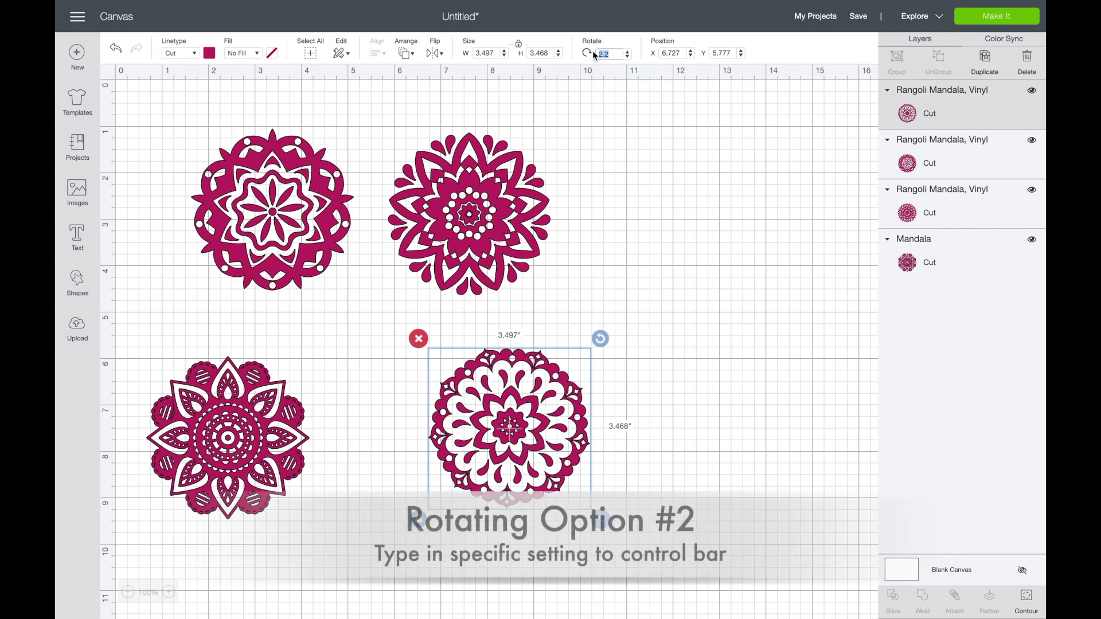
pyautogui.click(628, 56)
pyautogui.click(627, 56)
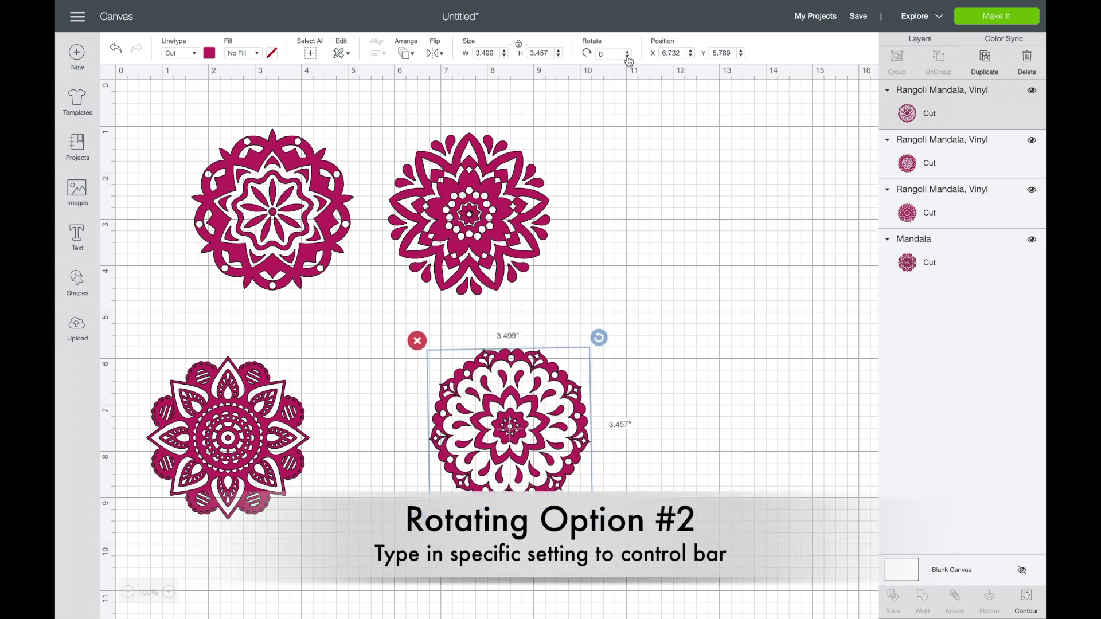
pyautogui.click(628, 56)
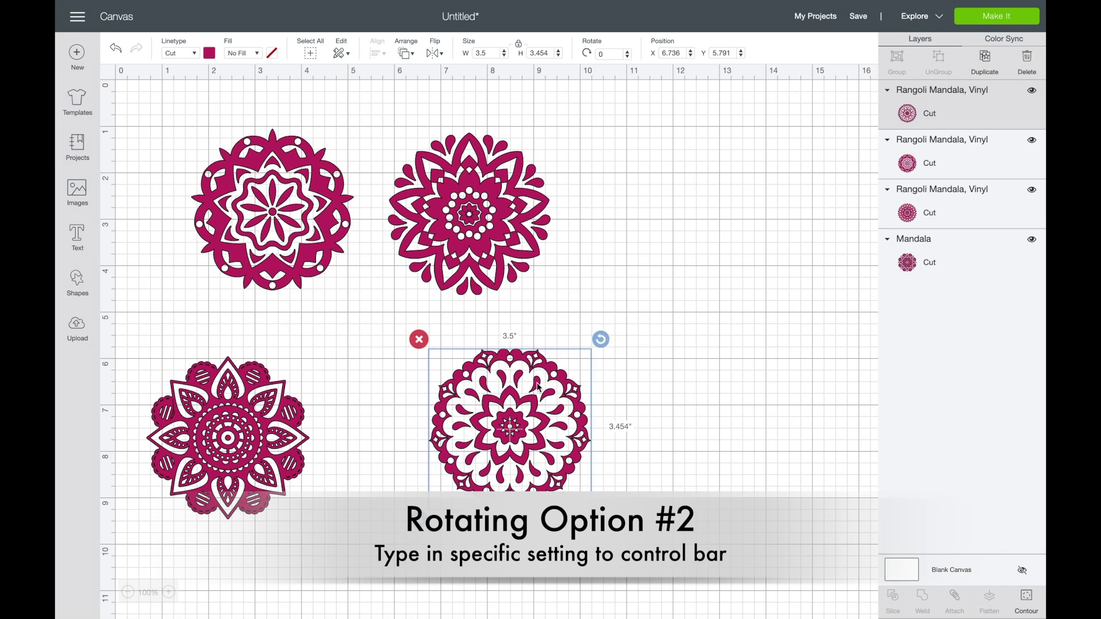
# Shift the lower-right mandala slightly left and rotate it to 315°
pyautogui.moveTo(549, 386); pyautogui.dragTo(502, 387)
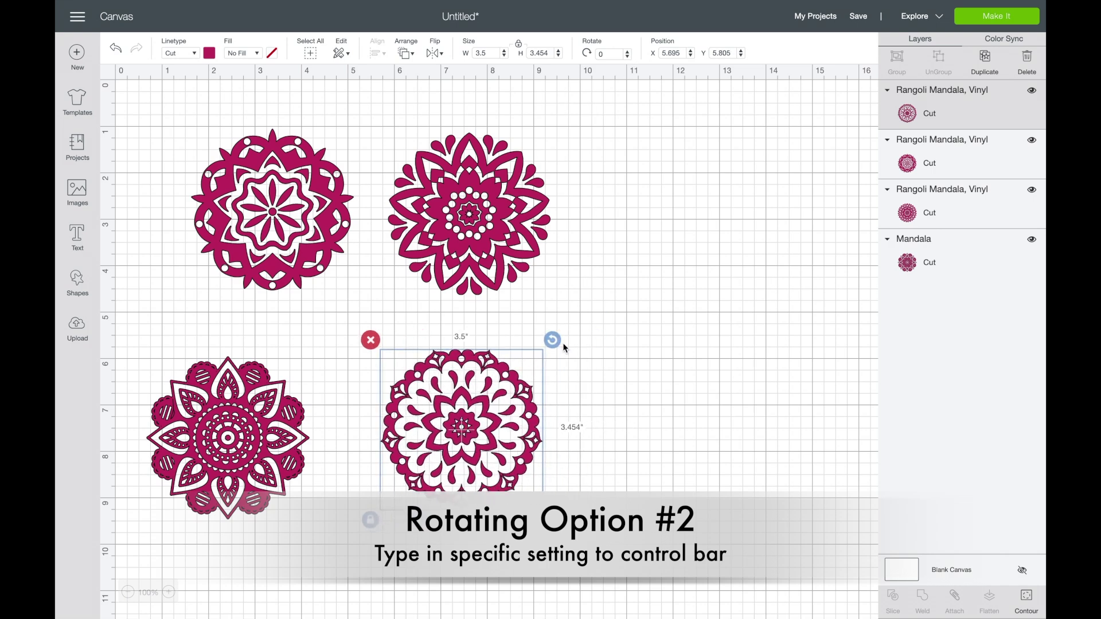
pyautogui.moveTo(552, 343); pyautogui.dragTo(476, 322)
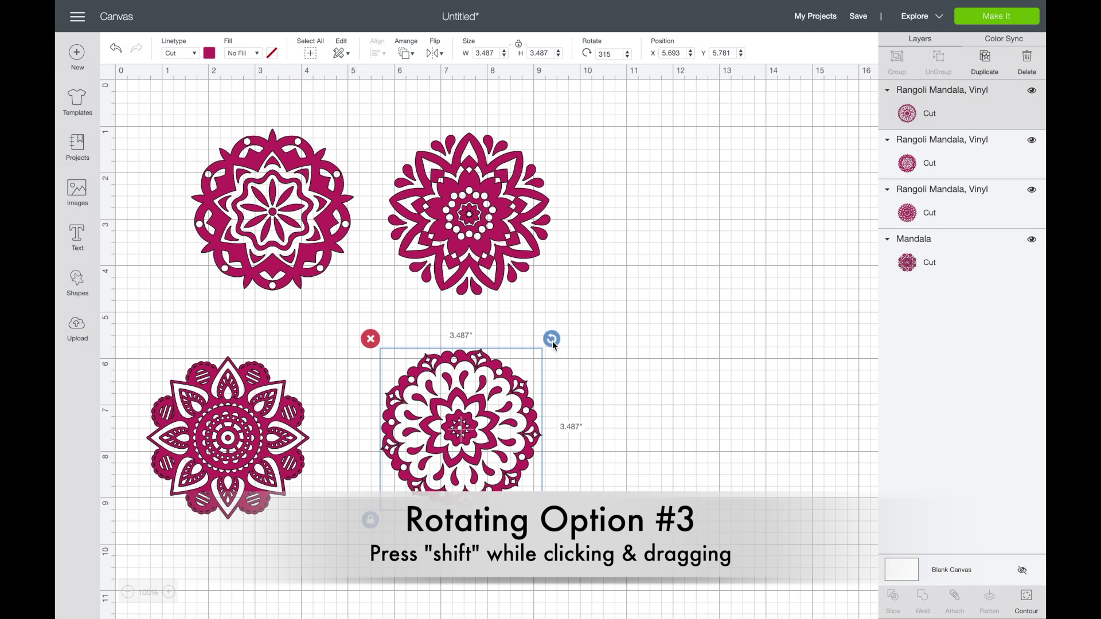
# Snap the lower-right mandala's rotation through 270° to 180°, then send the design to the mat
pyautogui.moveTo(553, 343); pyautogui.dragTo(473, 328)
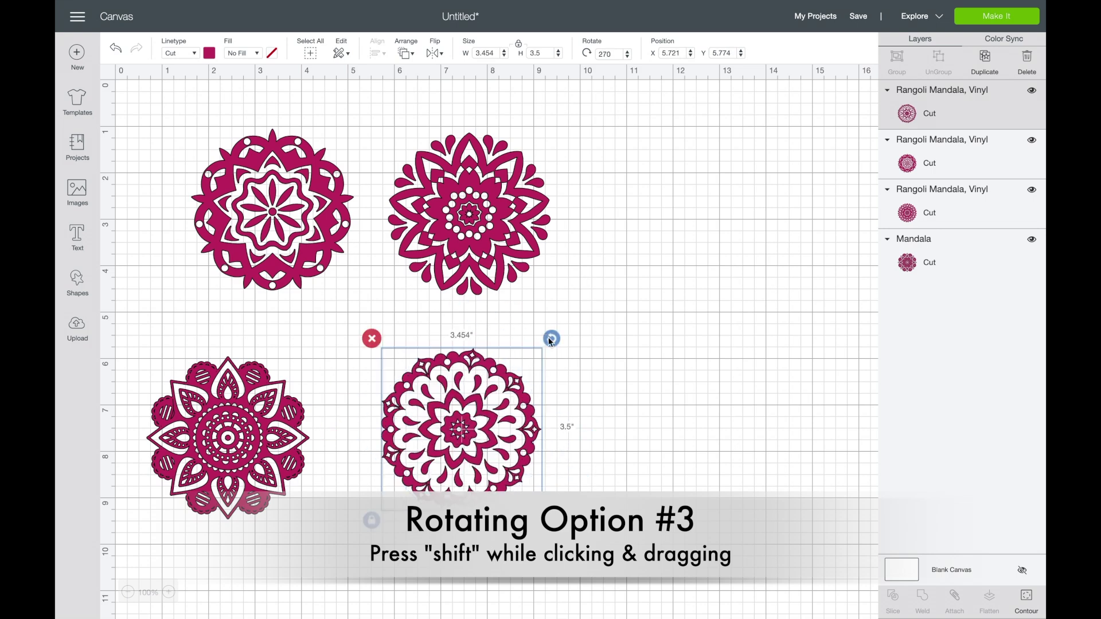
pyautogui.moveTo(552, 341); pyautogui.dragTo(382, 350)
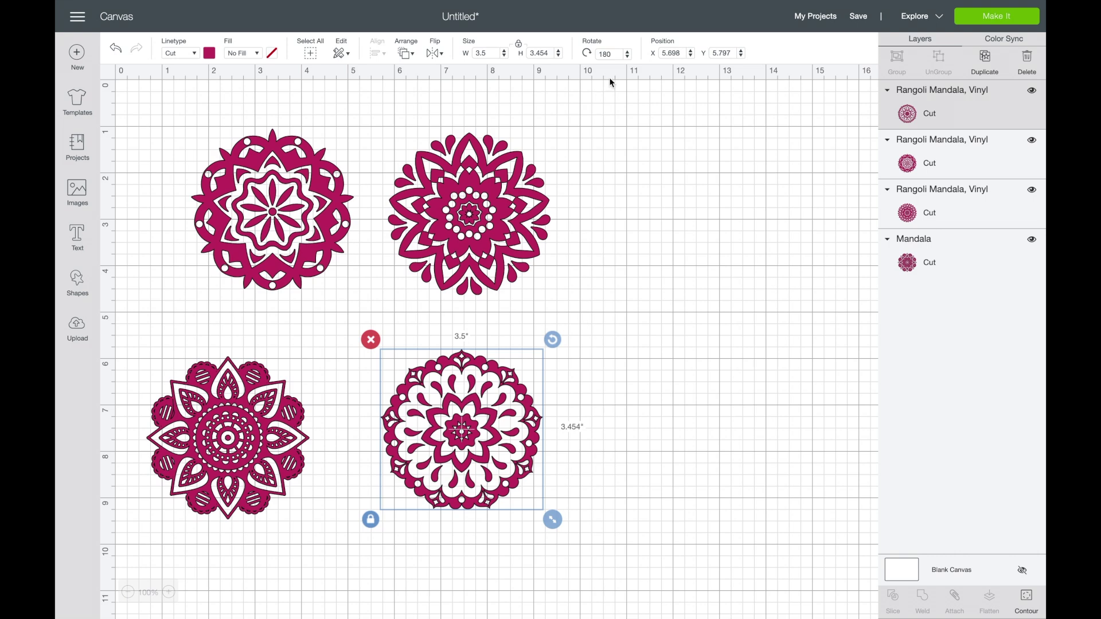
pyautogui.click(981, 19)
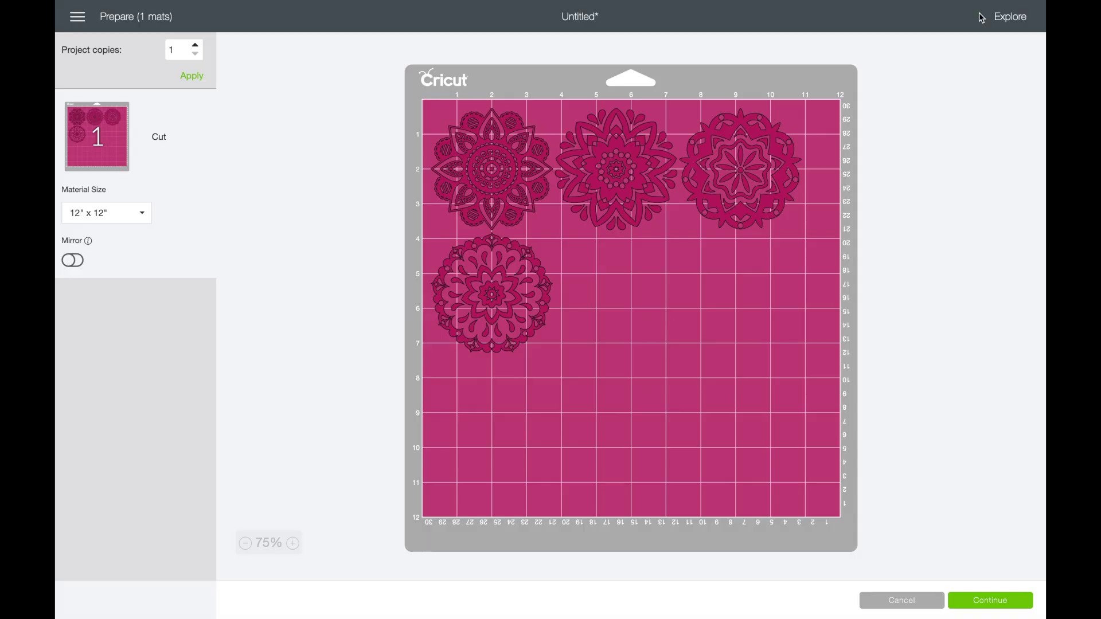
# Nudge the bottom mandala slightly down and right on the 12x12 mat, then continue to material setup
pyautogui.click(501, 265)
pyautogui.moveTo(564, 229)
pyautogui.mouseDown()
pyautogui.moveTo(522, 207)
pyautogui.moveTo(462, 230)
pyautogui.moveTo(454, 281)
pyautogui.moveTo(527, 304)
pyautogui.moveTo(546, 286)
pyautogui.moveTo(552, 232)
pyautogui.mouseUp()
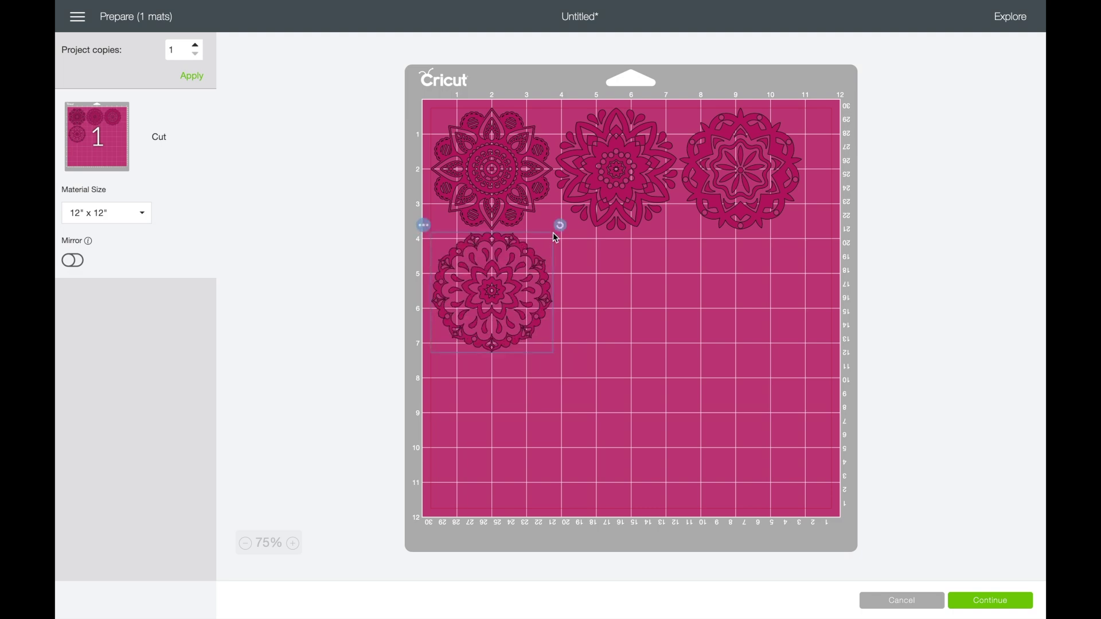
pyautogui.moveTo(499, 266); pyautogui.dragTo(503, 276)
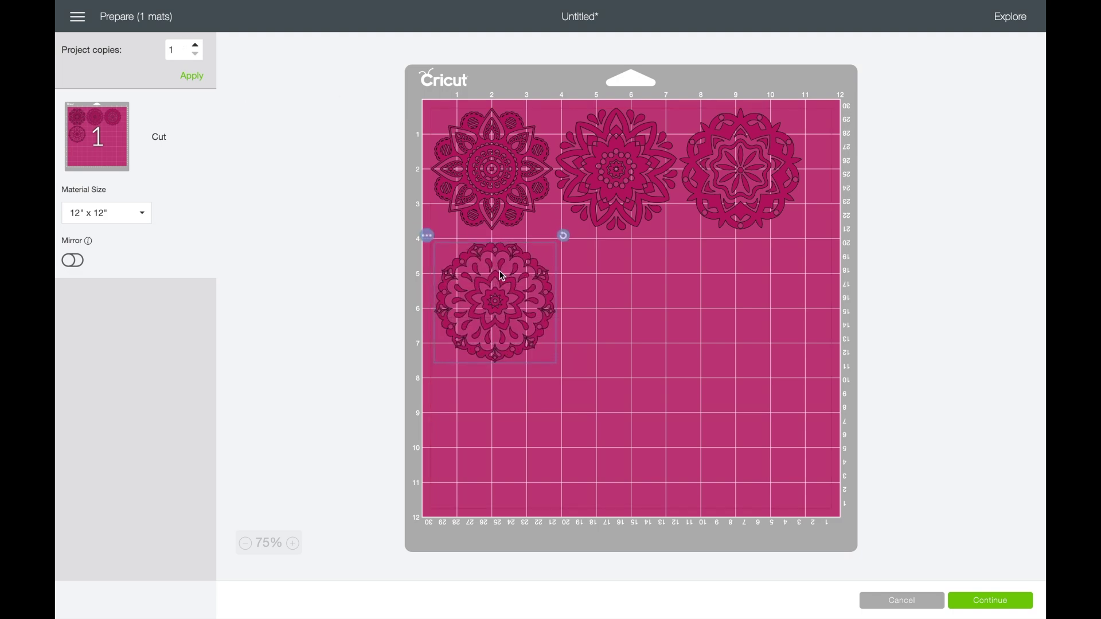
pyautogui.click(991, 600)
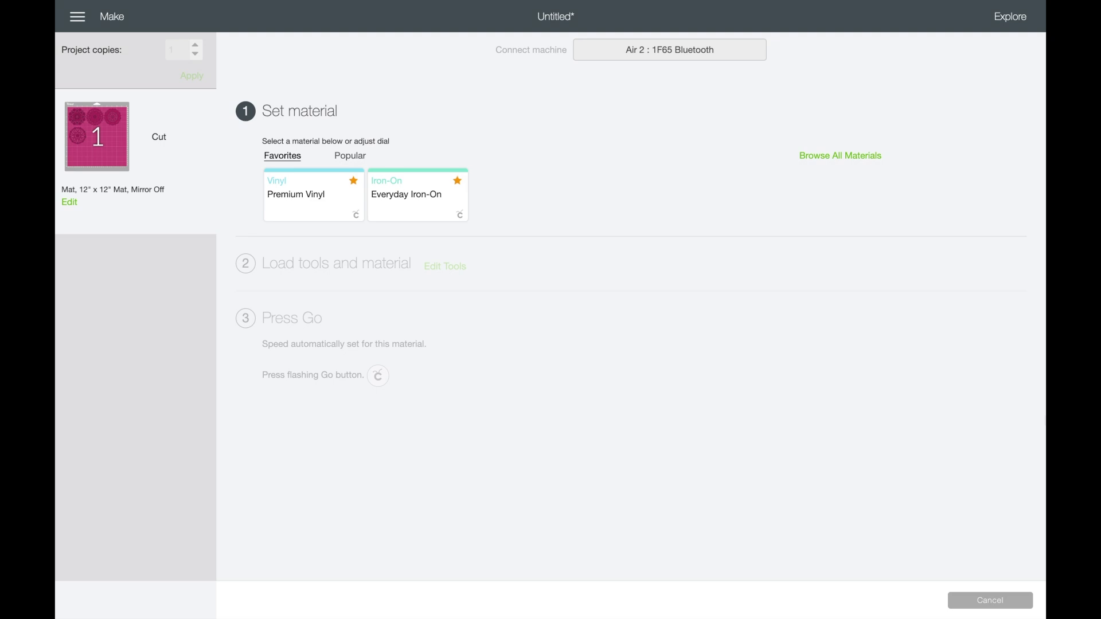
# Pick Infusible Ink Transfer Sheet from all materials and change Pressure from Default to More
pyautogui.click(340, 164)
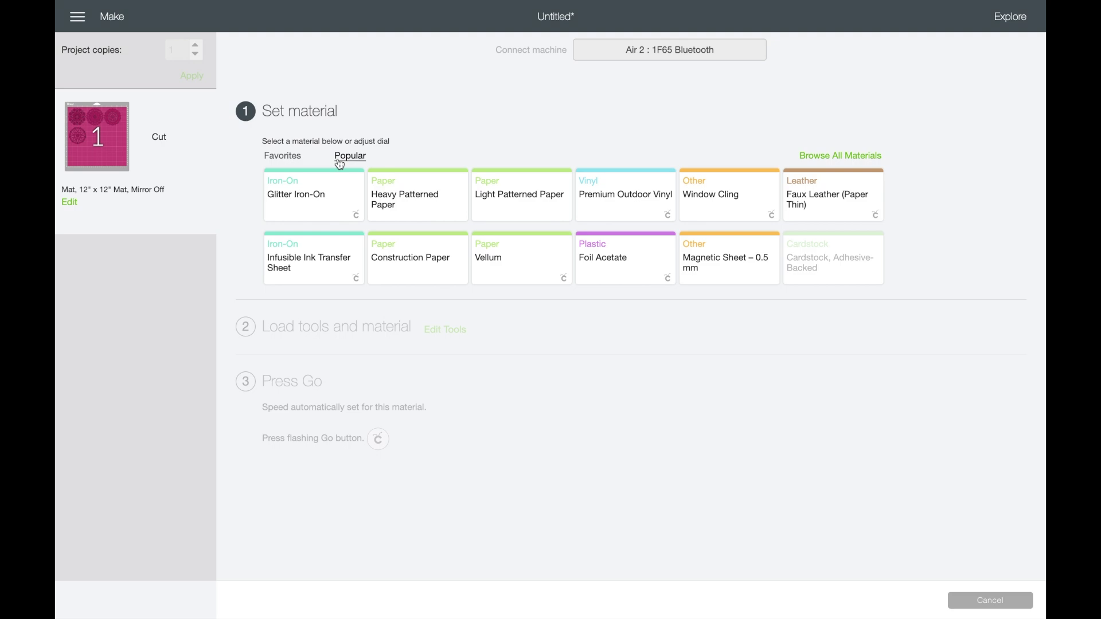
pyautogui.click(832, 156)
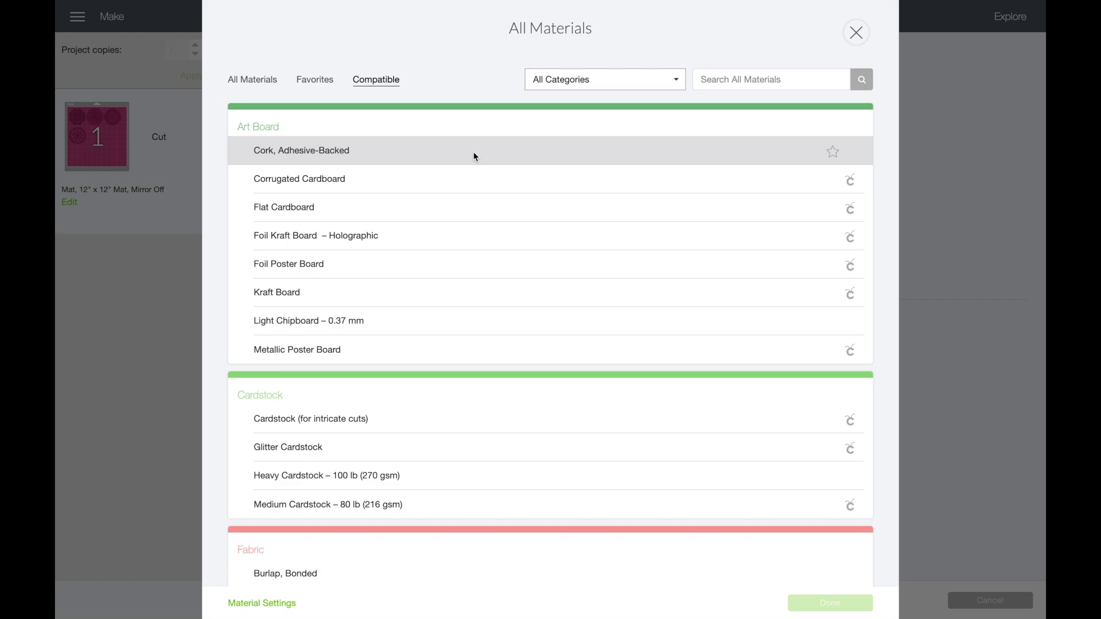
pyautogui.scroll(-8, 432, 317)
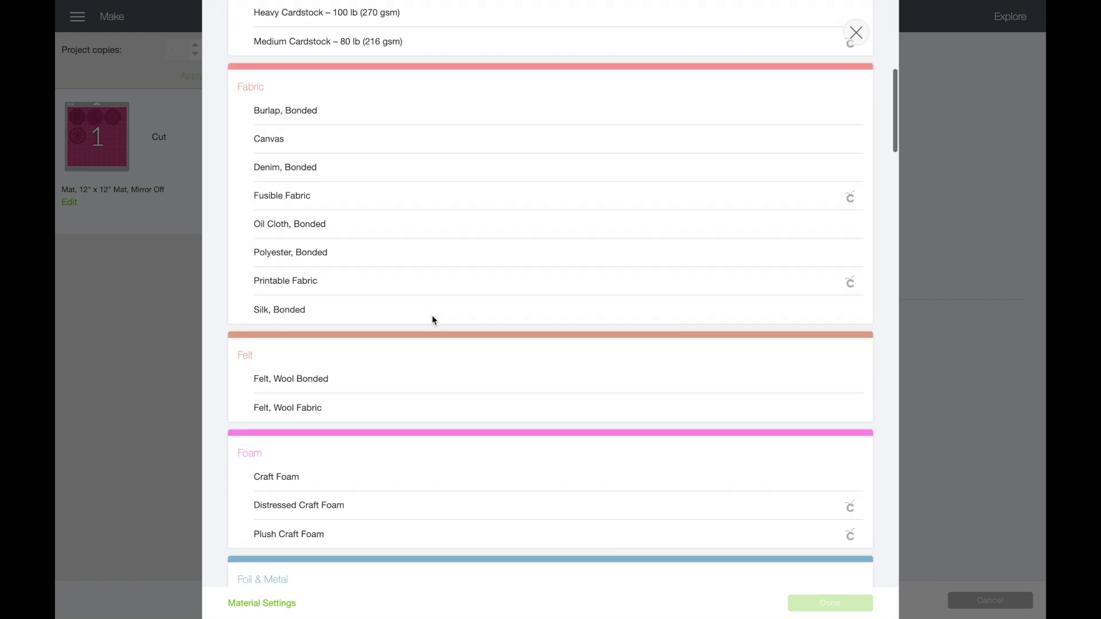
pyautogui.scroll(-7, 431, 316)
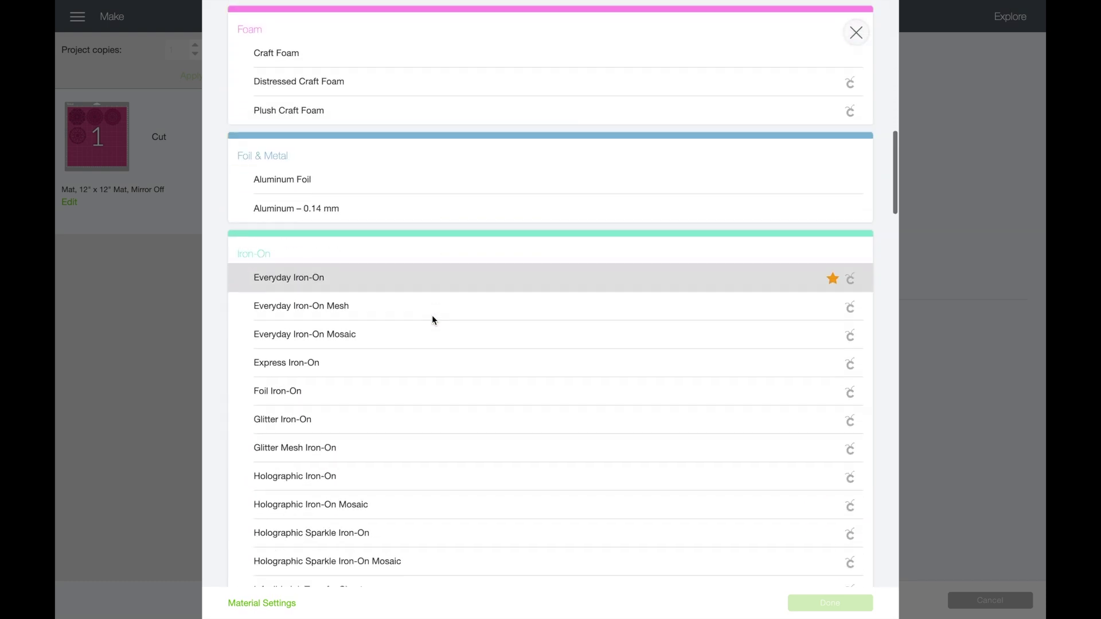
pyautogui.scroll(-2, 432, 317)
pyautogui.scroll(-4, 433, 317)
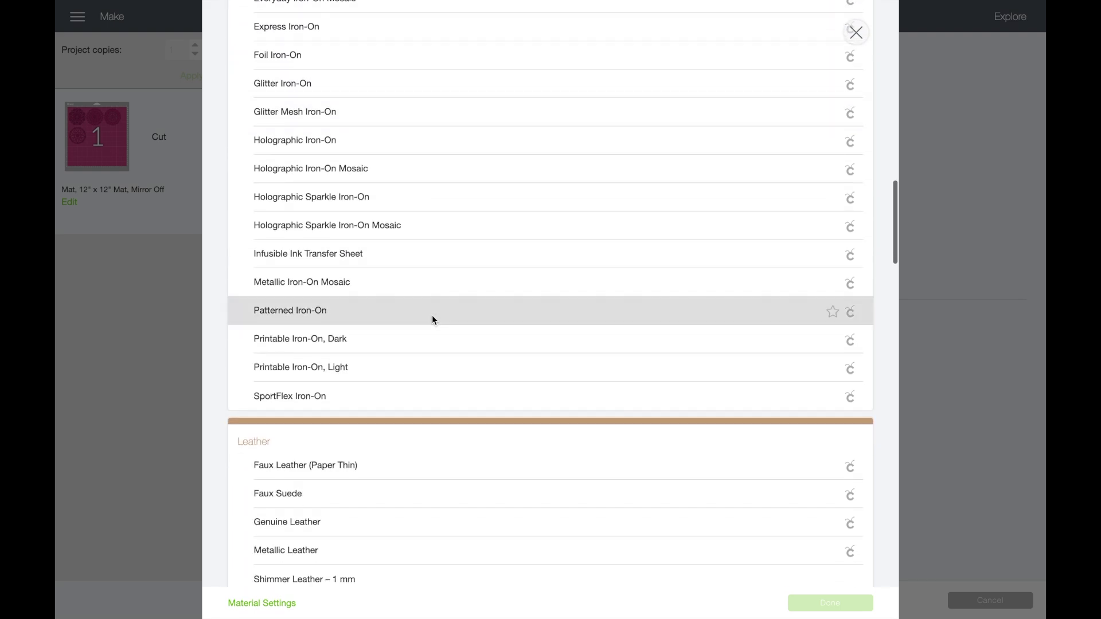
pyautogui.scroll(4, 432, 315)
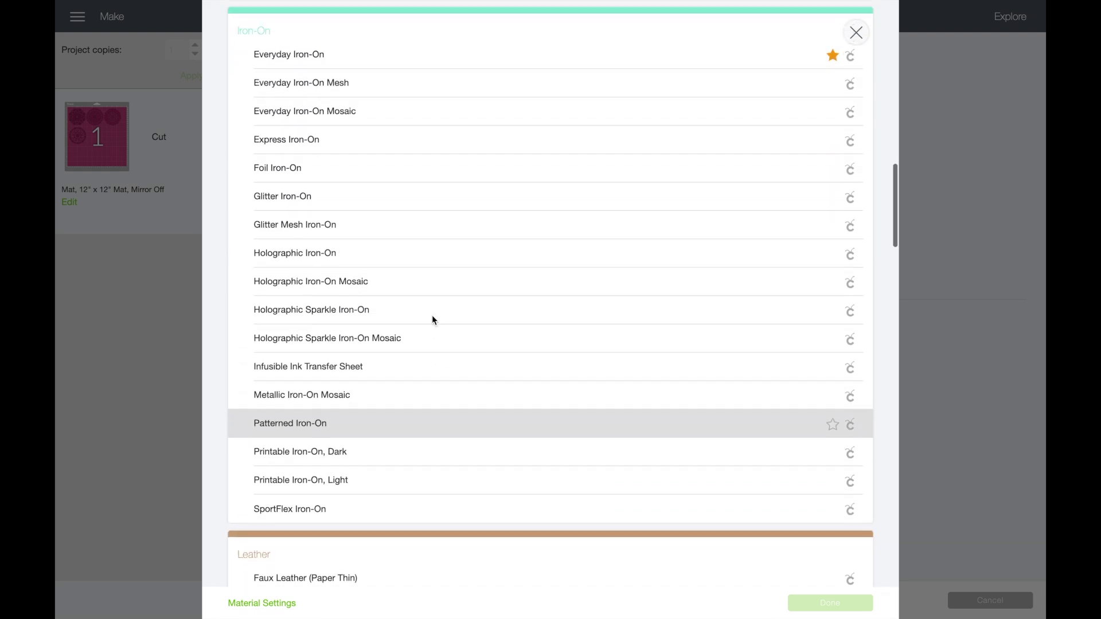
pyautogui.scroll(-1, 432, 319)
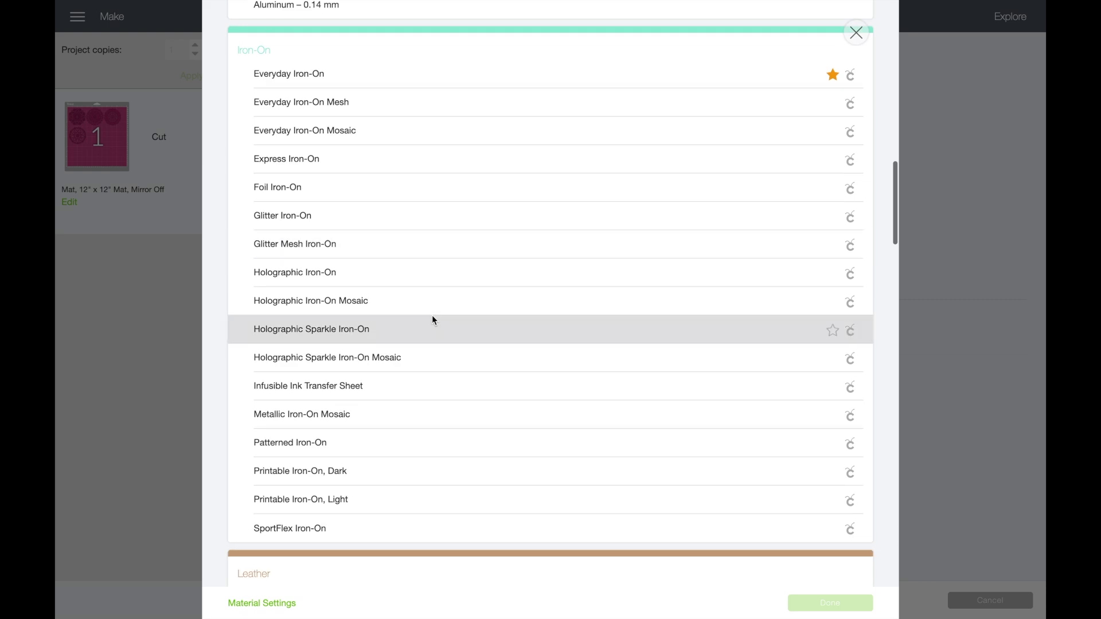
pyautogui.click(357, 387)
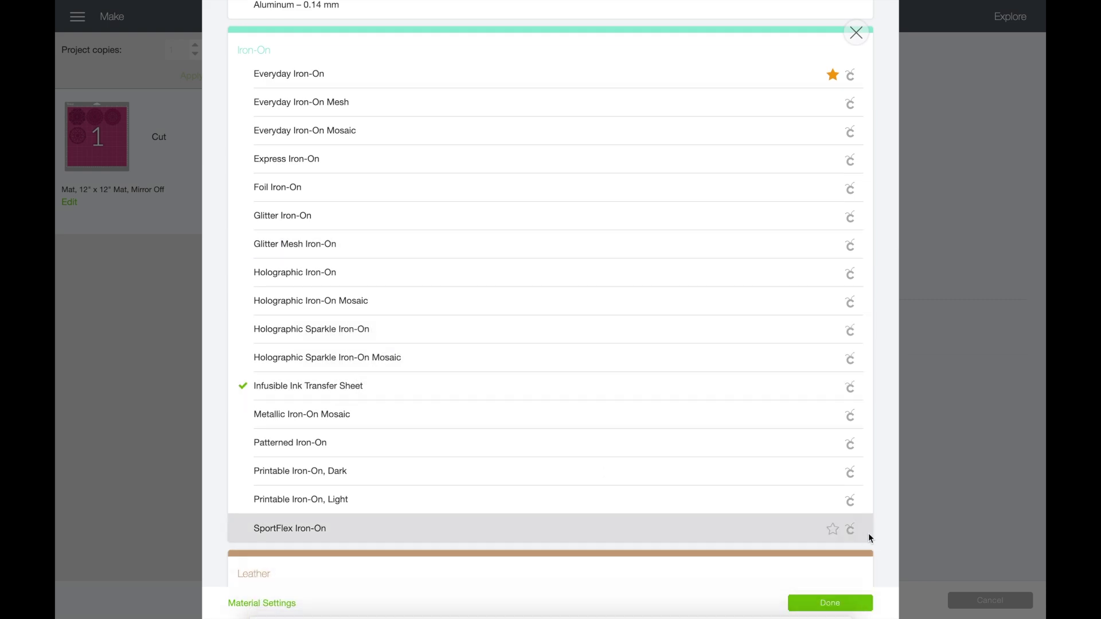
pyautogui.click(832, 602)
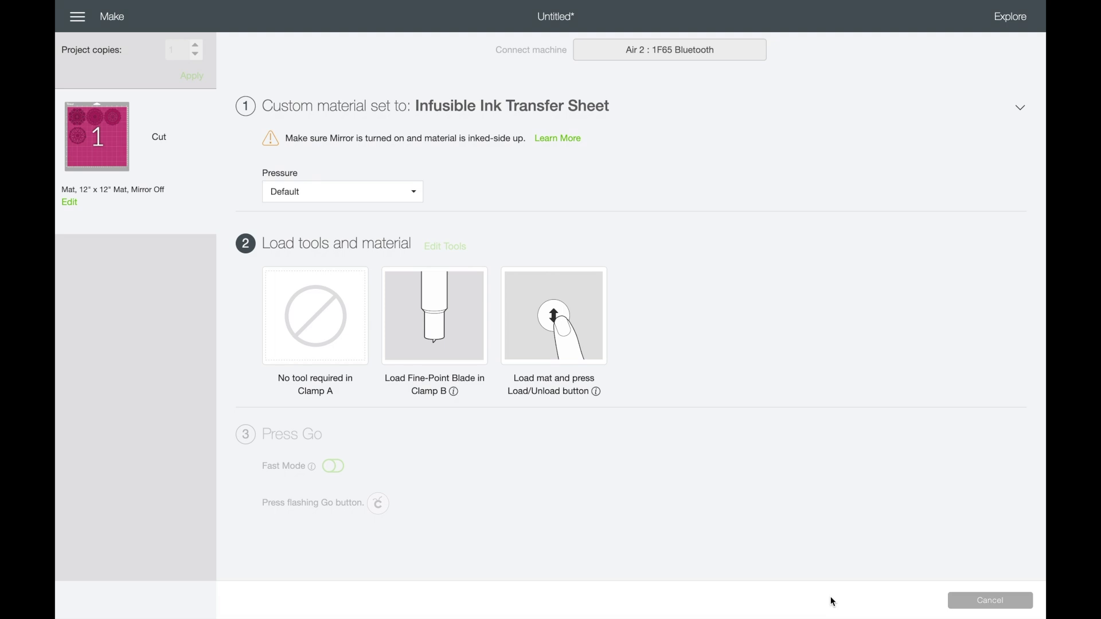
pyautogui.click(402, 193)
pyautogui.click(395, 216)
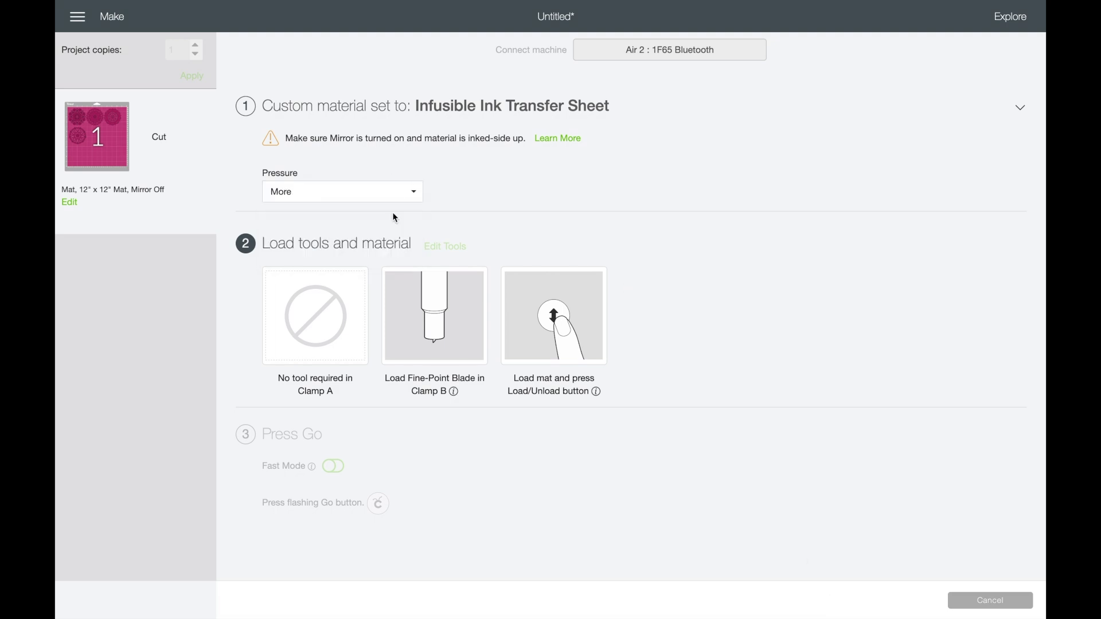